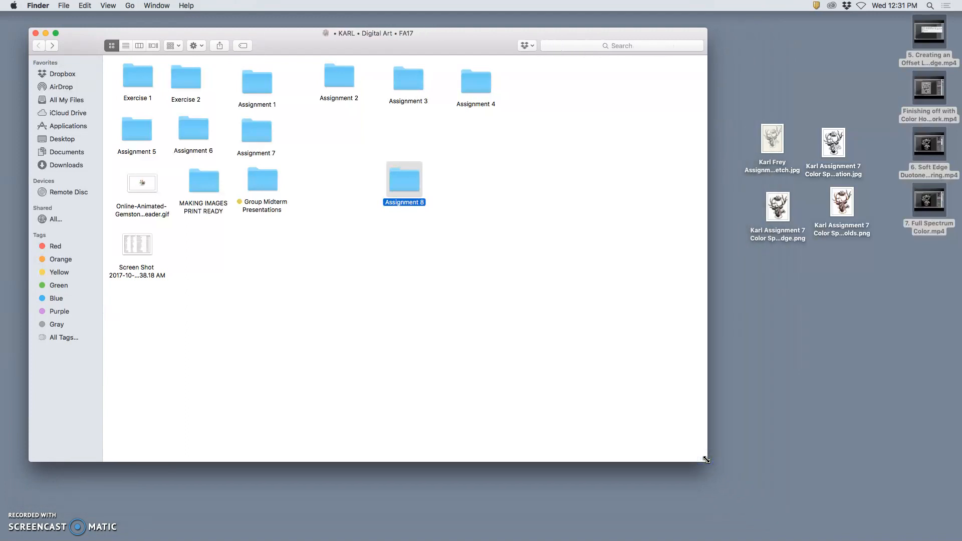
- Open the Assignment 7 Color Spot Illustration JPG from the desktop in Adobe Photoshop CC 2015
click(843, 266)
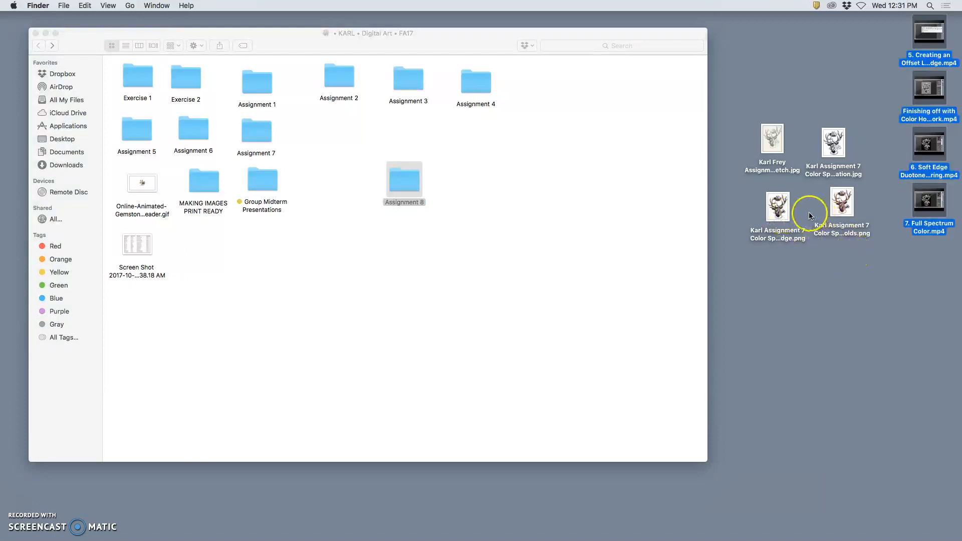
click(806, 335)
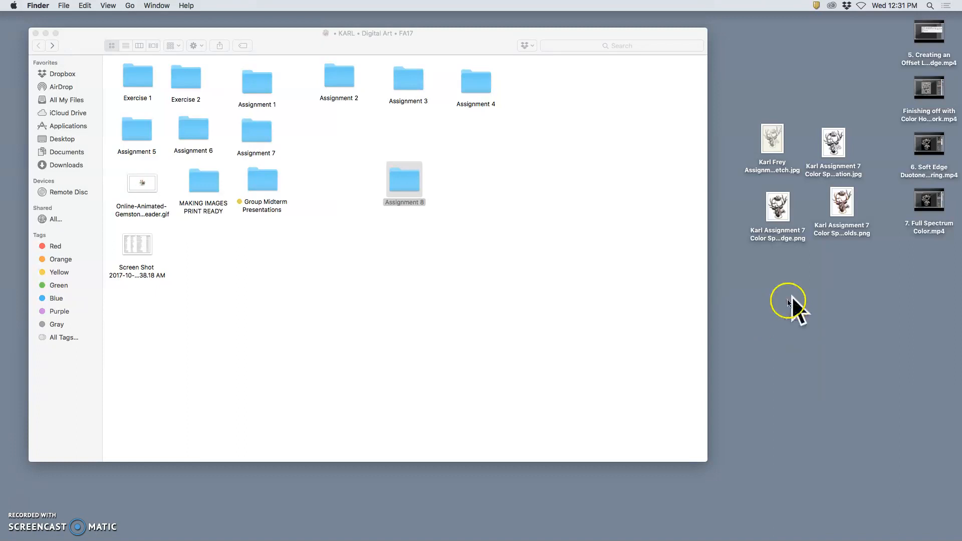
drag(837, 146, 821, 80)
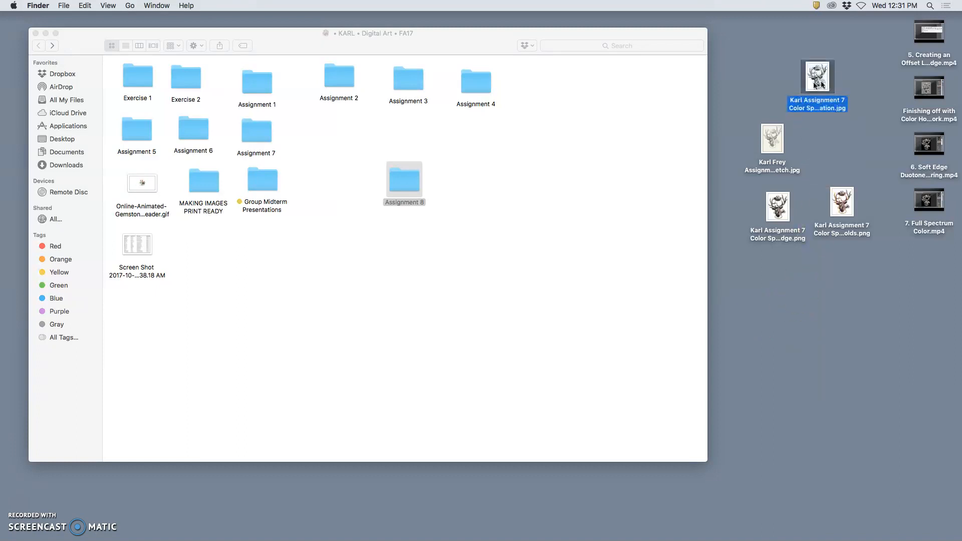
right_click(825, 85)
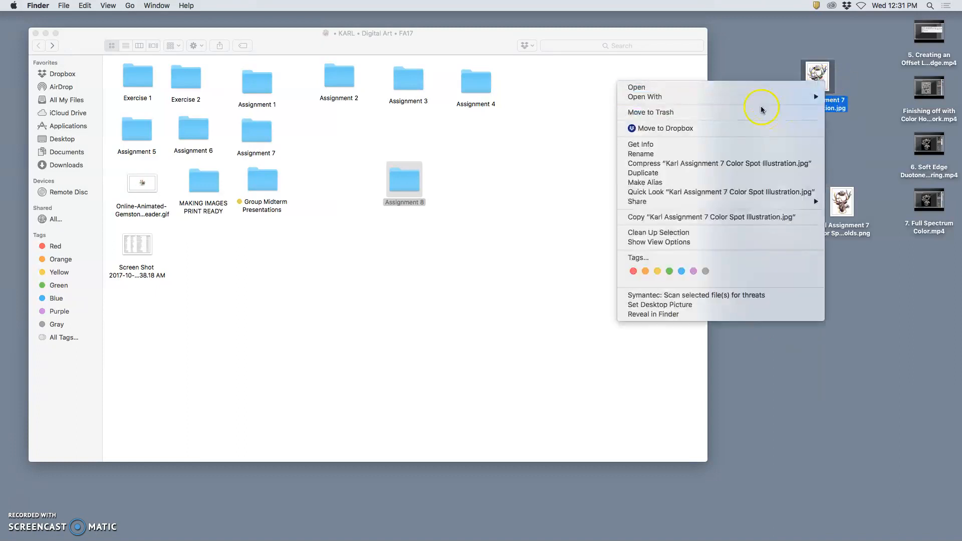
mouse_move(741, 99)
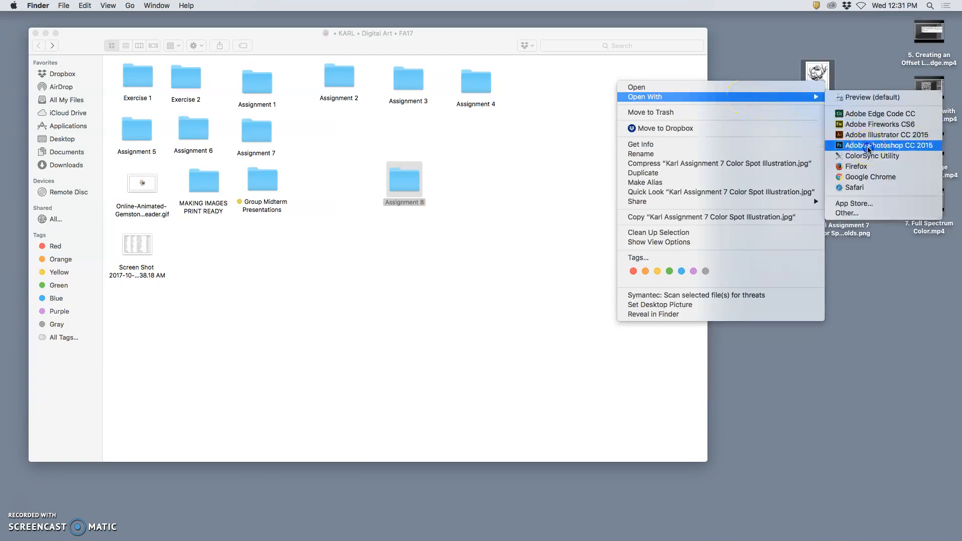
click(869, 145)
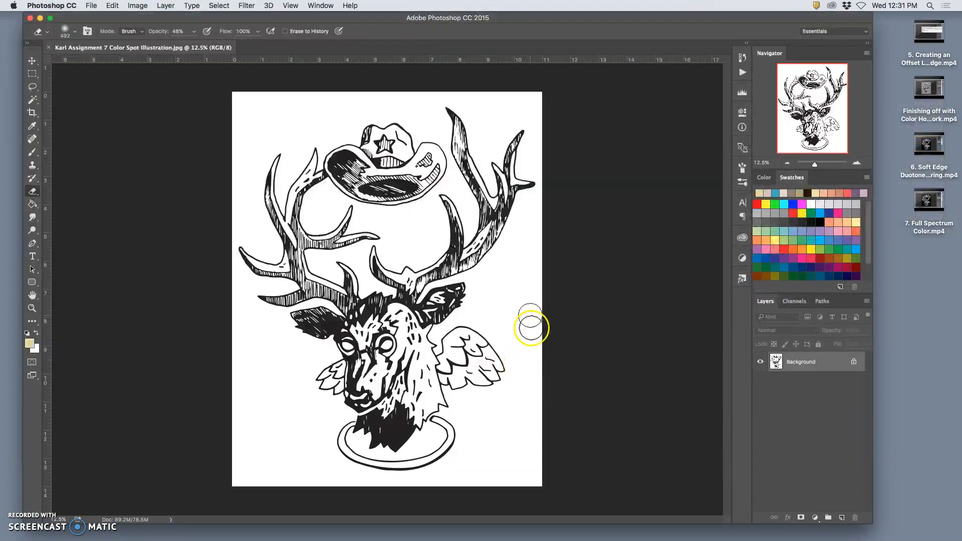
- Enlarge the canvas around the deer illustration to 30 inches wide by 40 inches high
click(140, 6)
click(146, 93)
drag(450, 242, 467, 242)
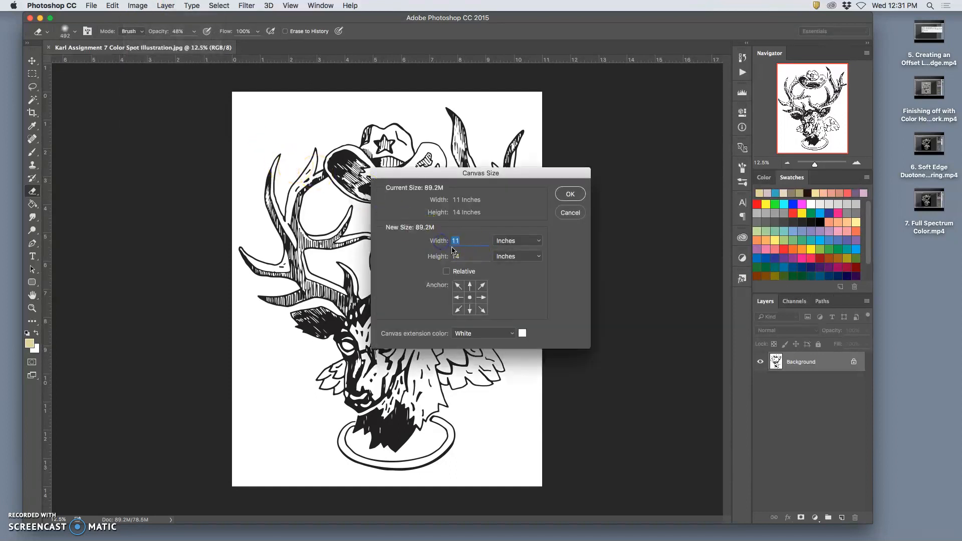
click(463, 261)
text(40)
click(570, 194)
key(super+minus)
key(super+minus)
key(super+minus)
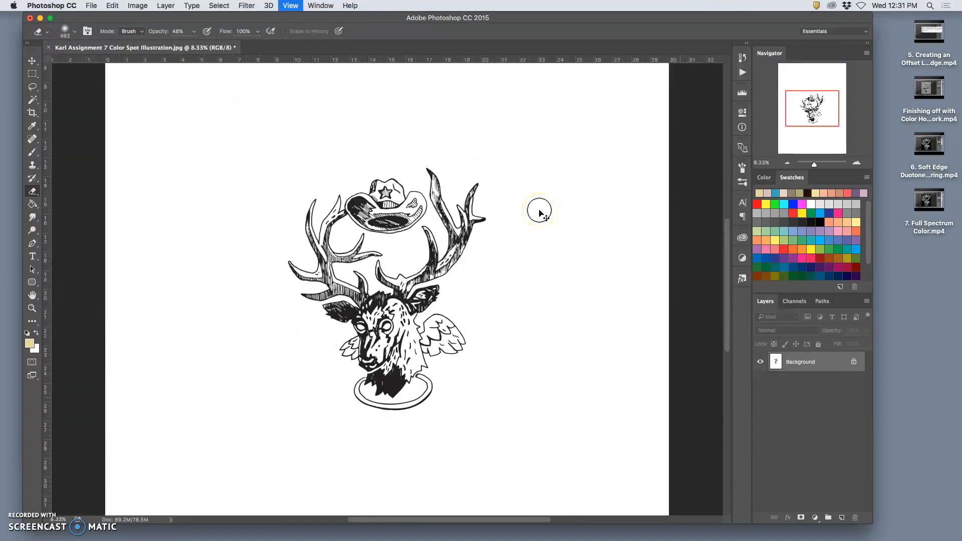
key(super+minus)
click(435, 142)
- Check the image's dimensions and resolution in Image Size without changing them
click(134, 7)
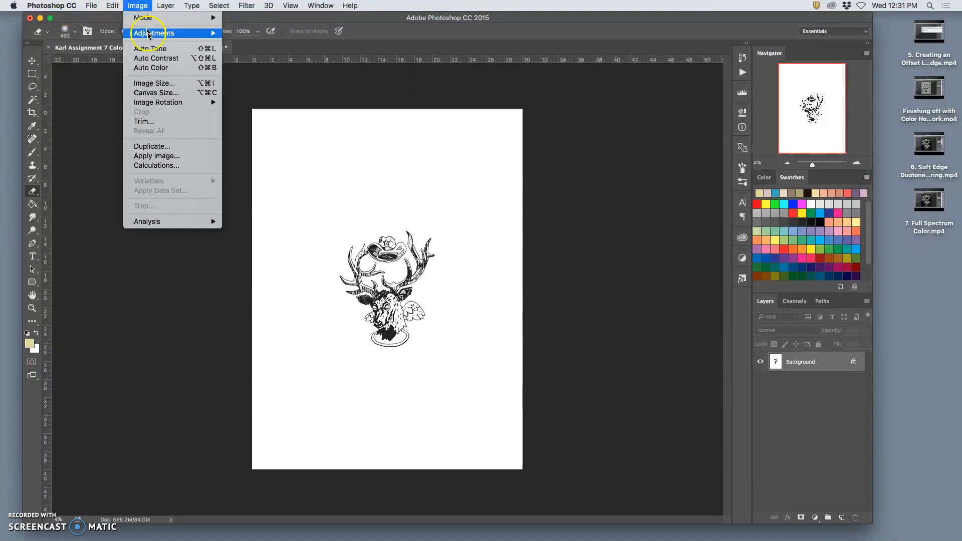
click(151, 79)
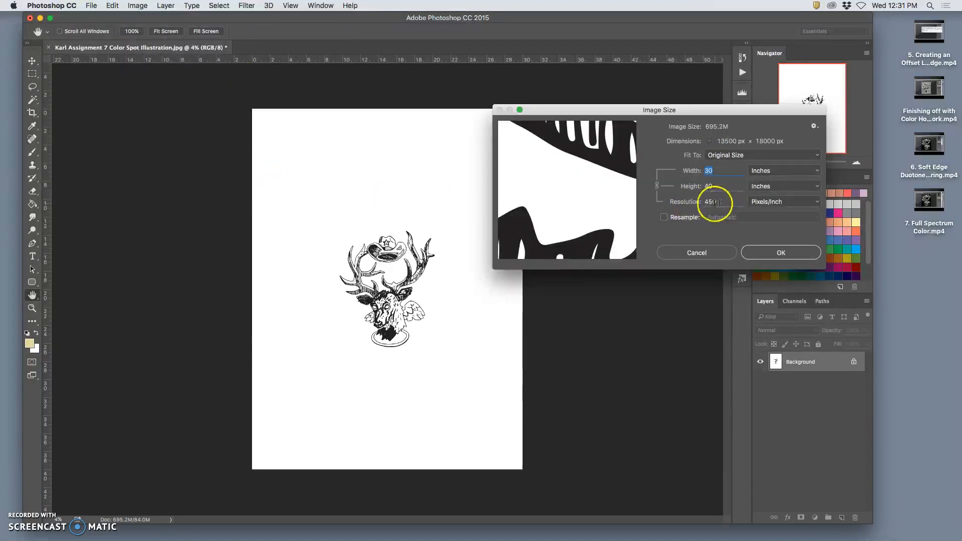
click(708, 252)
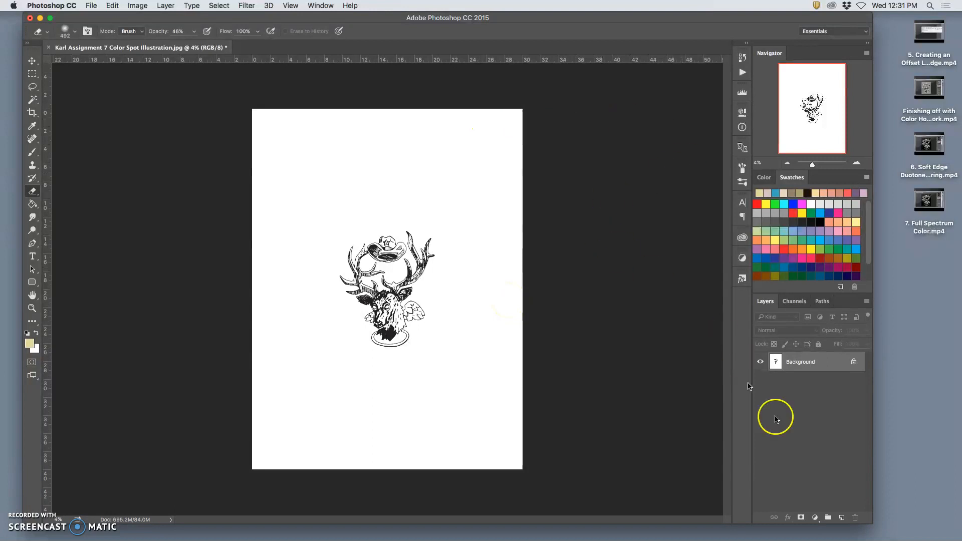
- On a new layer, brush "Texas Humility" in blue in the page's upper-left corner and sketch an arched title outline above the deer's hat
click(842, 518)
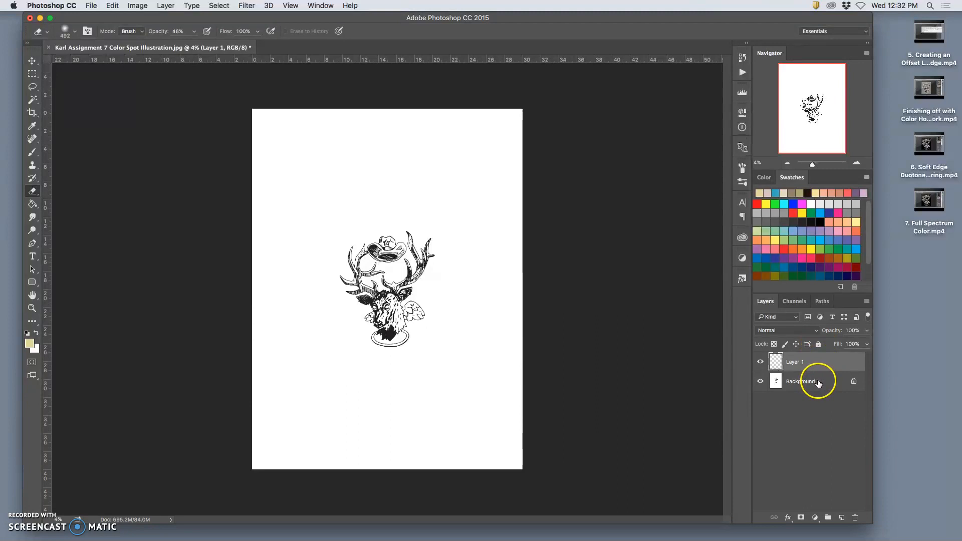
click(33, 151)
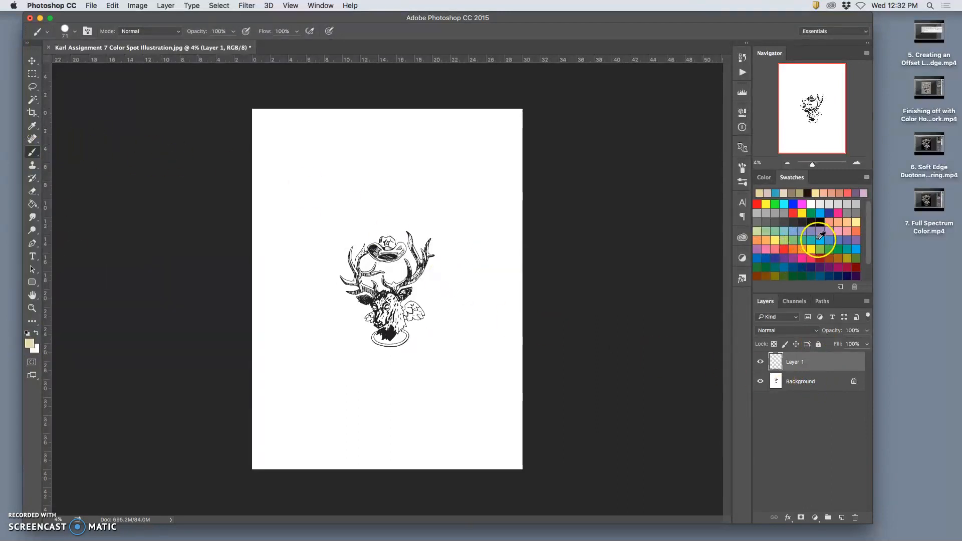
click(756, 259)
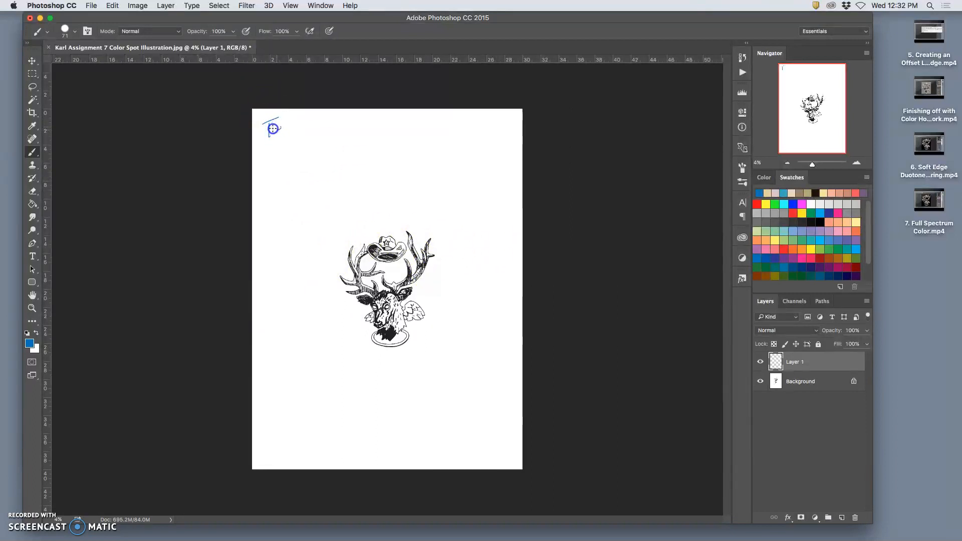
drag(290, 123, 308, 133)
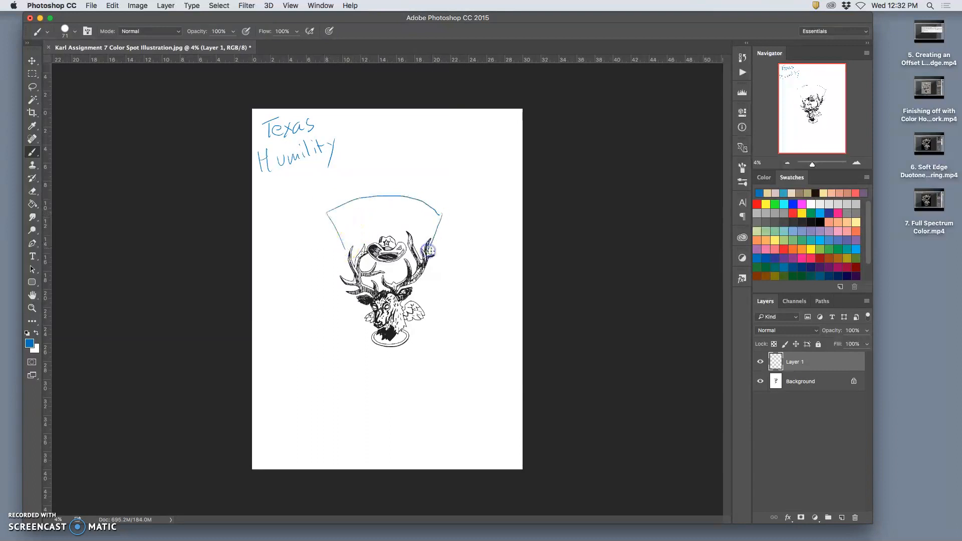
mouse_move(343, 245)
mouse_down()
mouse_move(410, 240)
mouse_move(366, 280)
mouse_up()
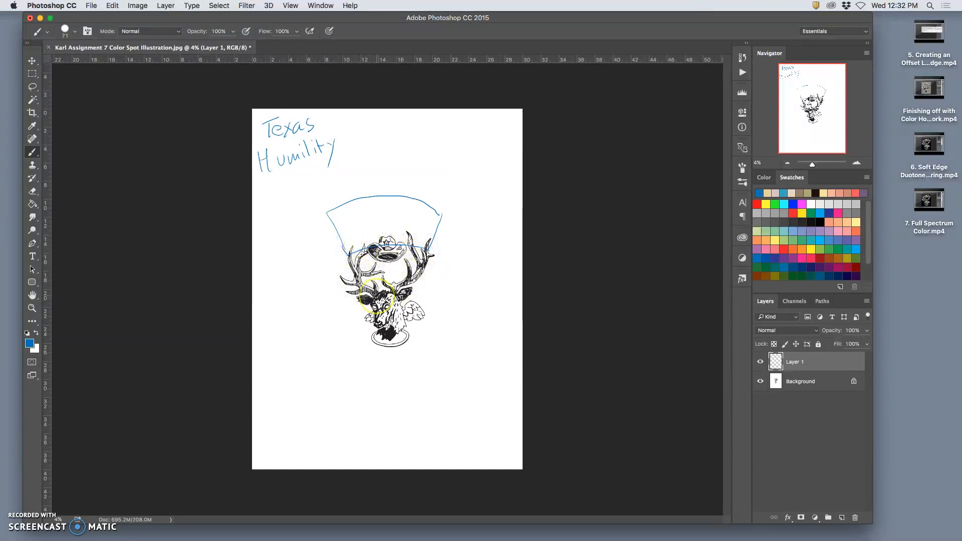
- Switch to Chrome to examine the Amazing Spider-Man cover's title lettering, and minimize the browser window
mouse_move(472, 540)
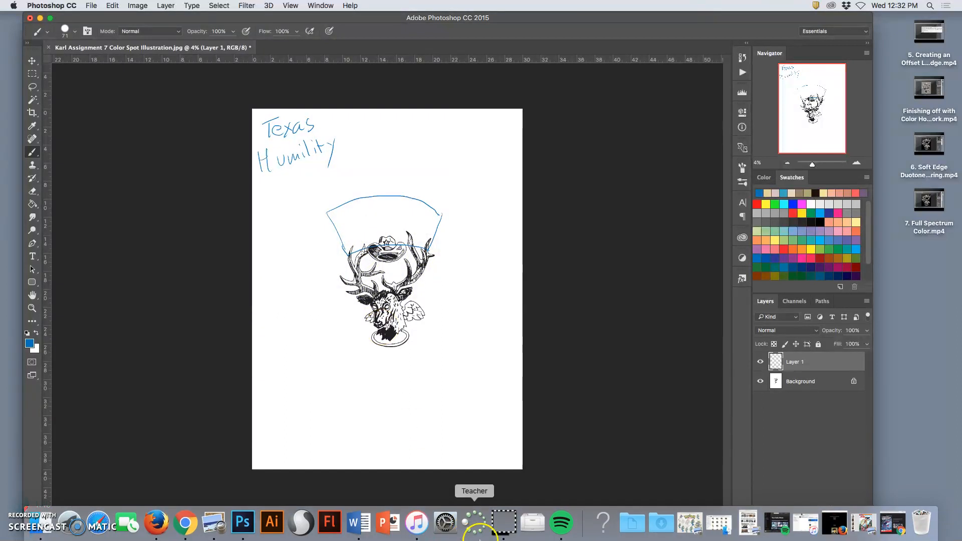
click(893, 523)
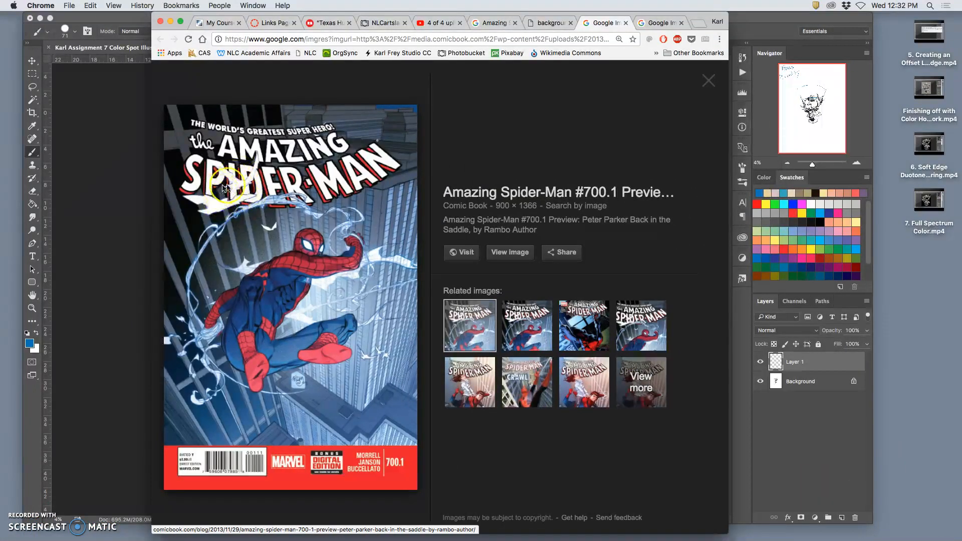
click(170, 24)
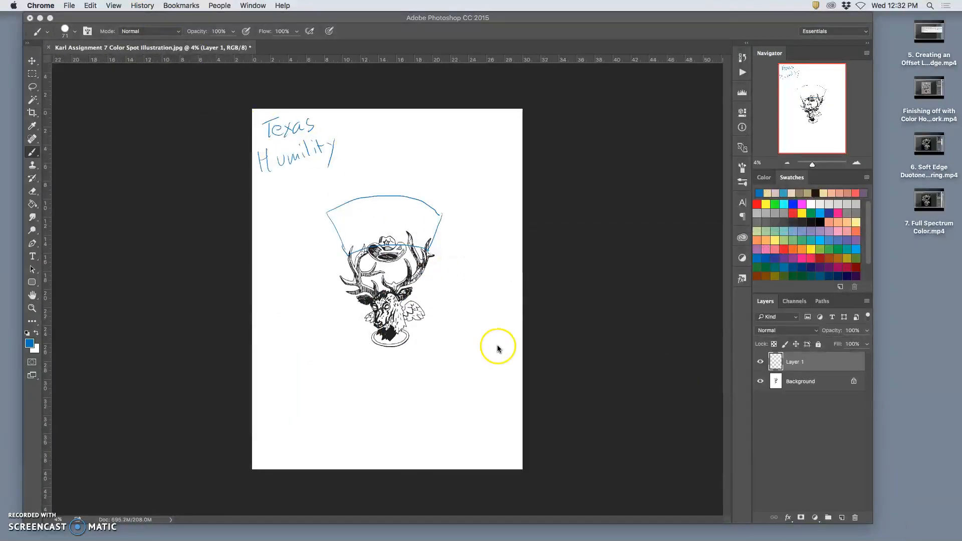
- Reinforce the sides and upper curve of the arched title outline with more blue brush strokes
click(346, 208)
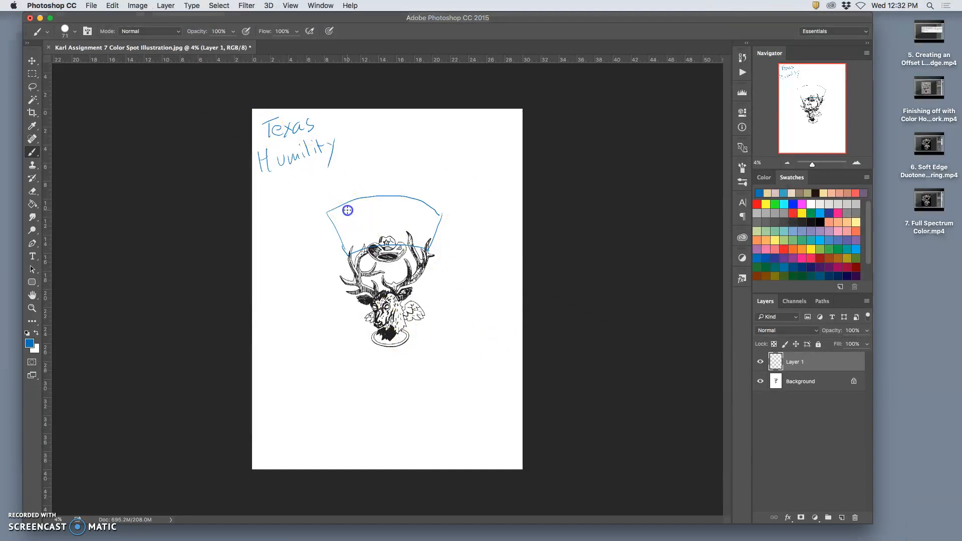
drag(327, 212, 332, 221)
drag(427, 255, 426, 252)
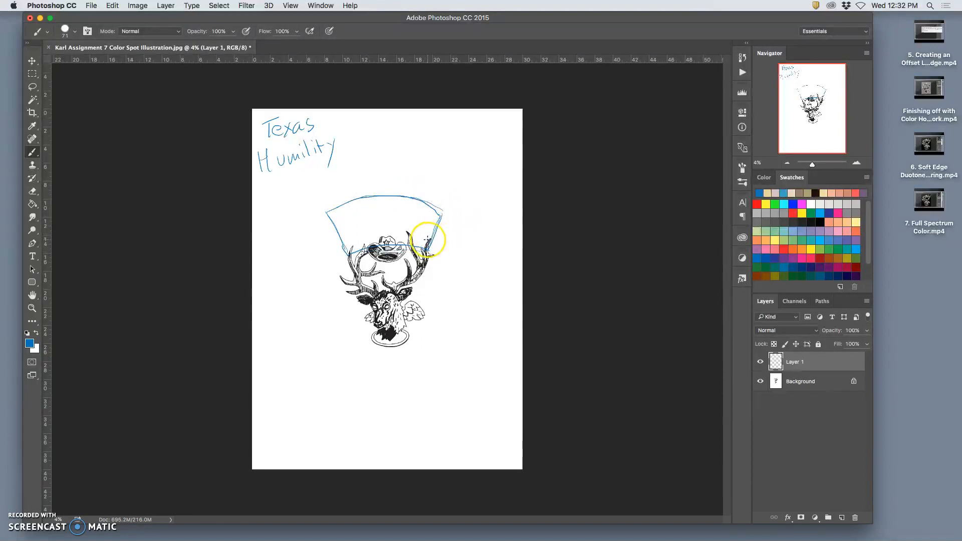
drag(327, 216, 326, 217)
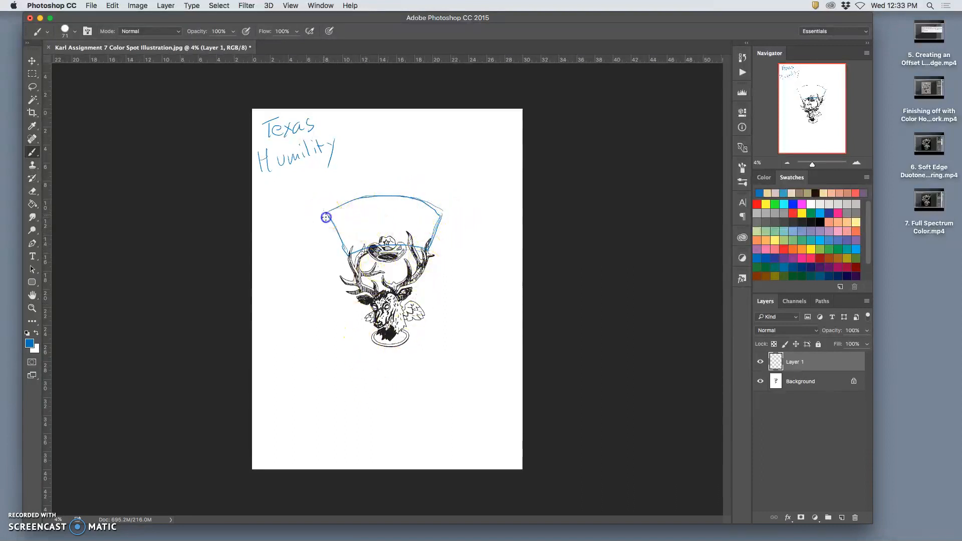
drag(405, 198, 434, 216)
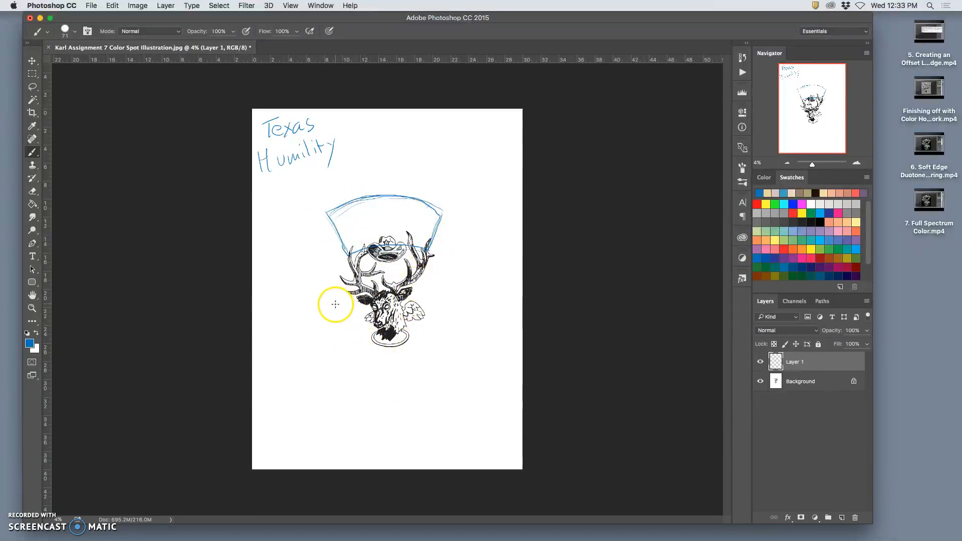
- Sketch a wavy ribbon banner with curled ends in blue across the deer's head and neck
mouse_move(327, 329)
mouse_down()
mouse_move(339, 339)
mouse_move(346, 382)
mouse_up()
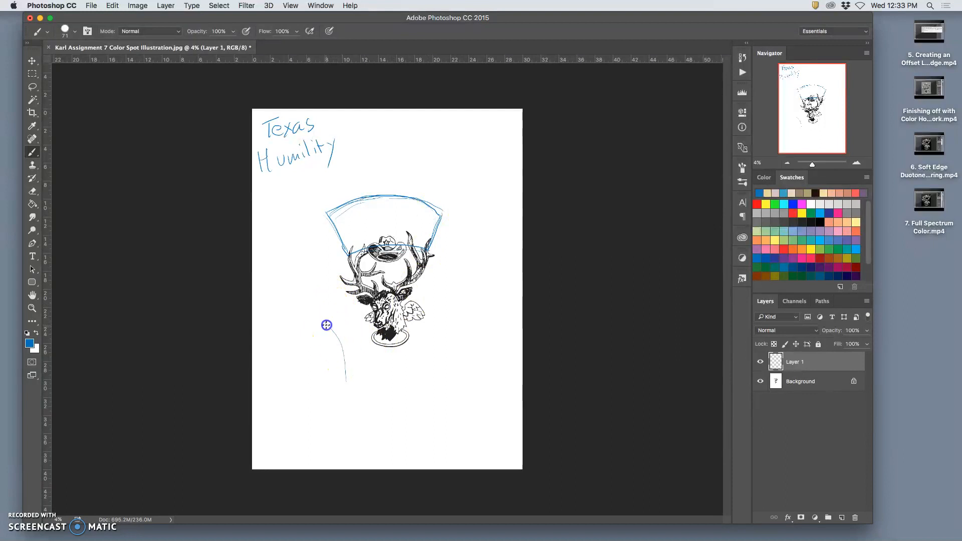
mouse_move(326, 325)
mouse_down()
mouse_move(402, 301)
mouse_move(454, 271)
mouse_up()
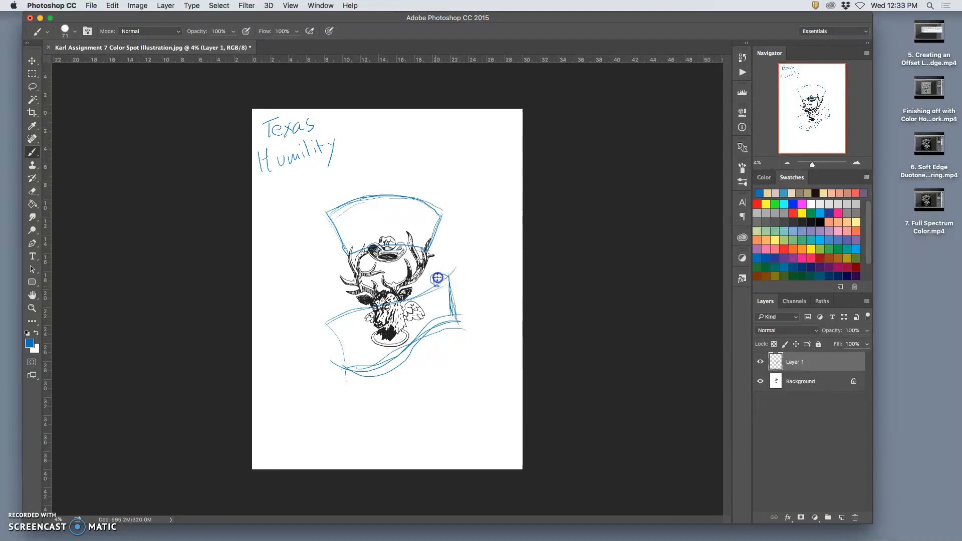
mouse_move(431, 285)
mouse_down()
mouse_move(443, 300)
mouse_move(447, 280)
mouse_up()
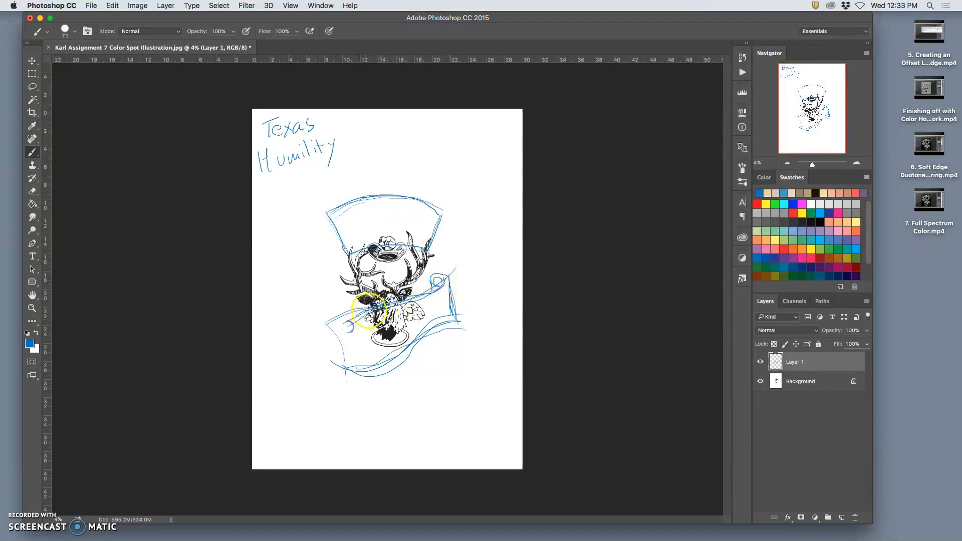
drag(374, 313, 365, 317)
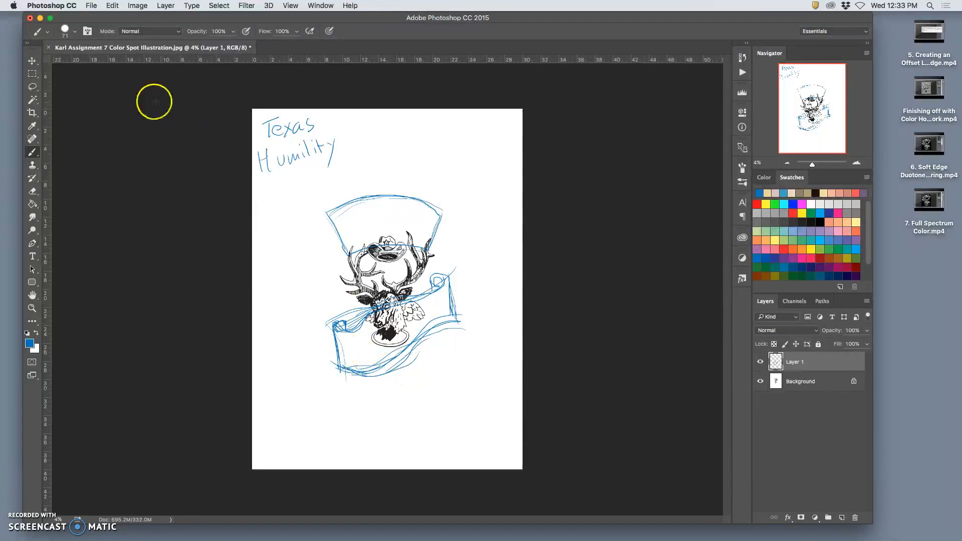
- Lasso the ribbon banner sketch and distort it by its corners so it is wider, less slanted and lower on the deer
click(33, 87)
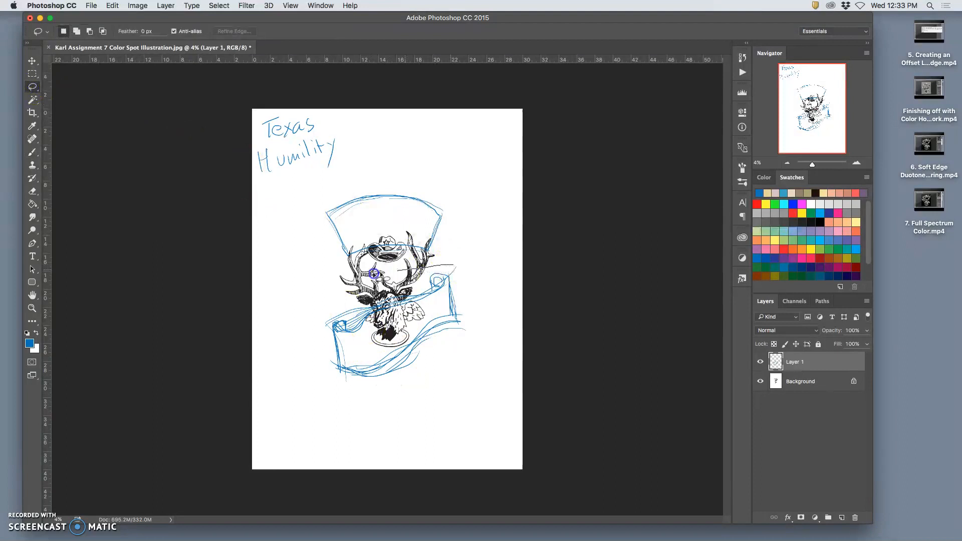
mouse_move(296, 337)
mouse_down()
mouse_move(408, 395)
mouse_move(465, 354)
mouse_move(468, 264)
mouse_up()
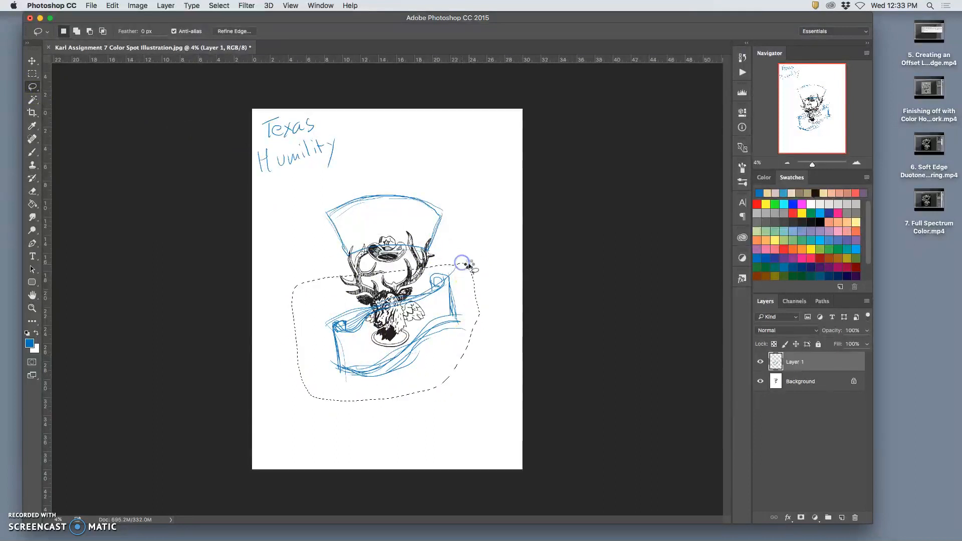
key(ctrl+t)
click(460, 304)
right_click(468, 381)
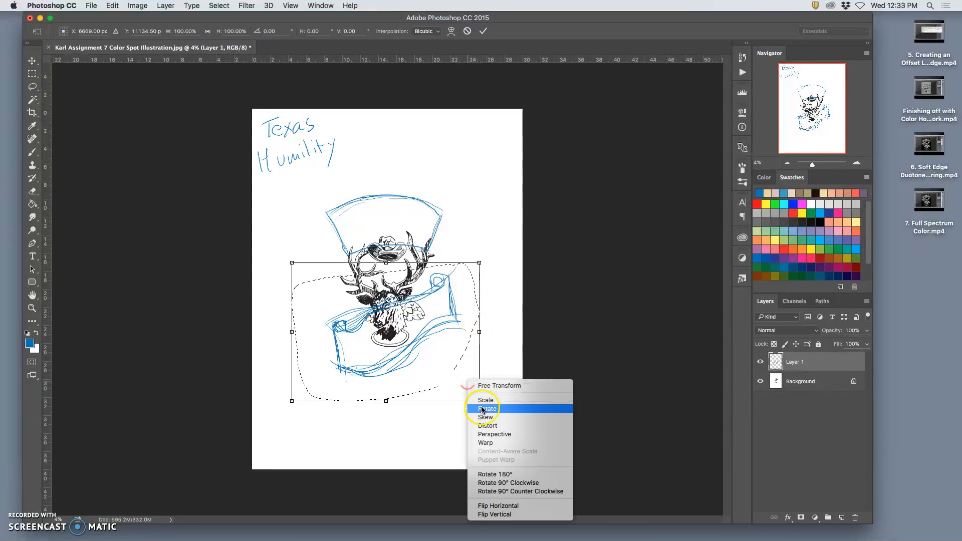
click(491, 426)
drag(480, 404, 465, 444)
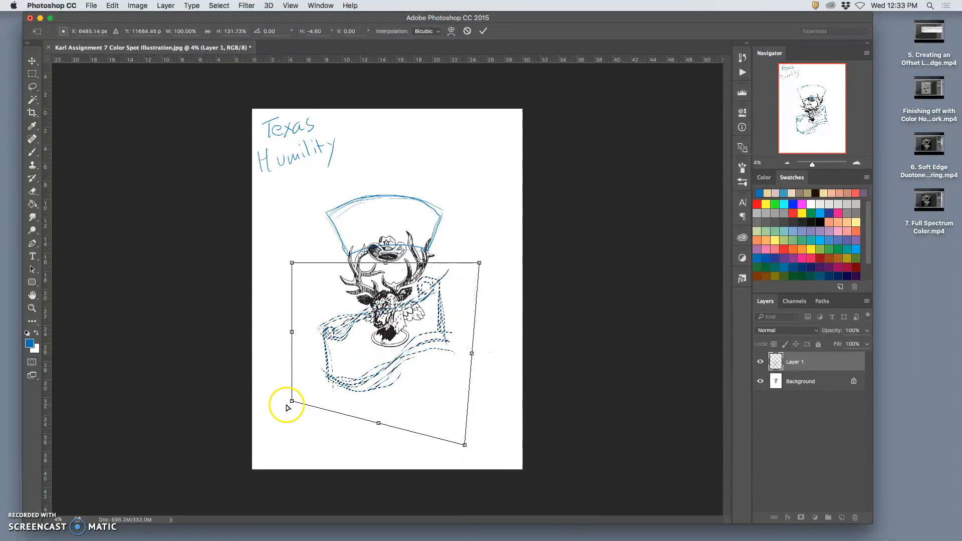
drag(293, 400, 299, 374)
drag(479, 262, 512, 301)
drag(466, 444, 474, 431)
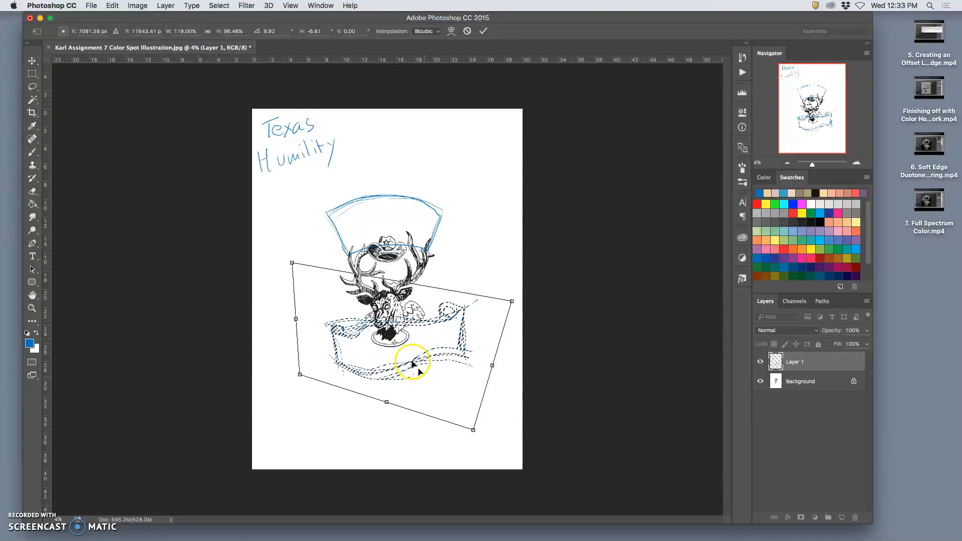
- Shift the distorted banner slightly down and to the left beneath the deer's head, and apply the transform
drag(375, 322, 358, 331)
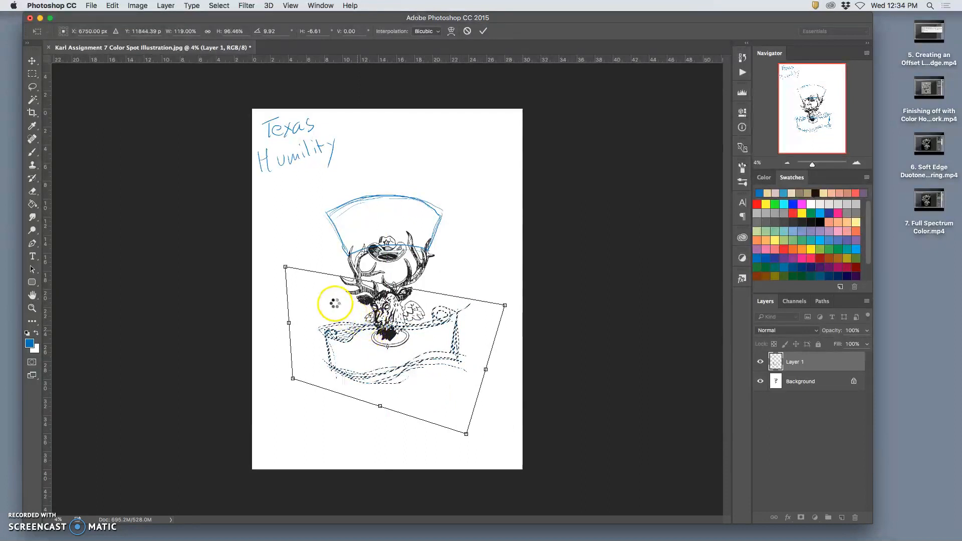
key(Return)
click(361, 229)
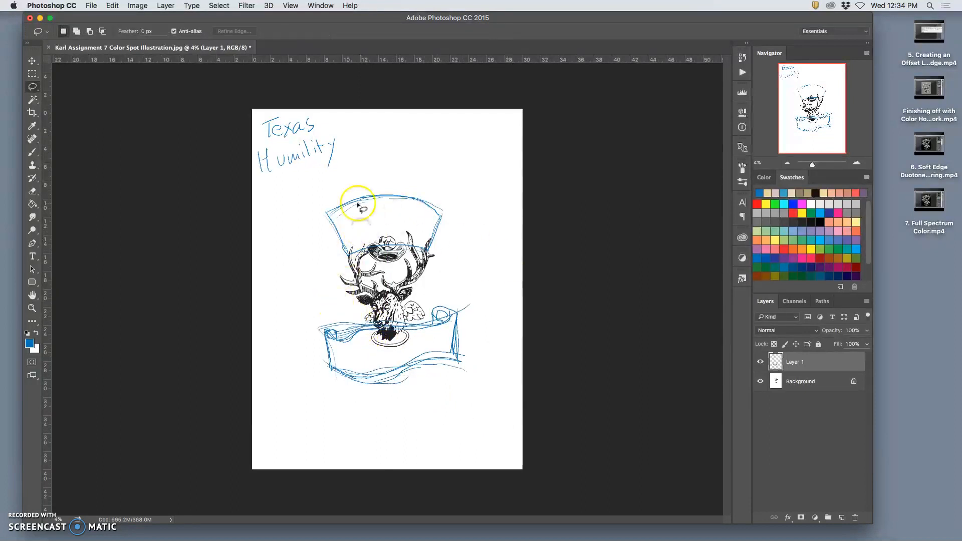
- Lasso the blue arched title outline and scale it to about 127% width and 136% height above the deer
drag(416, 177, 405, 177)
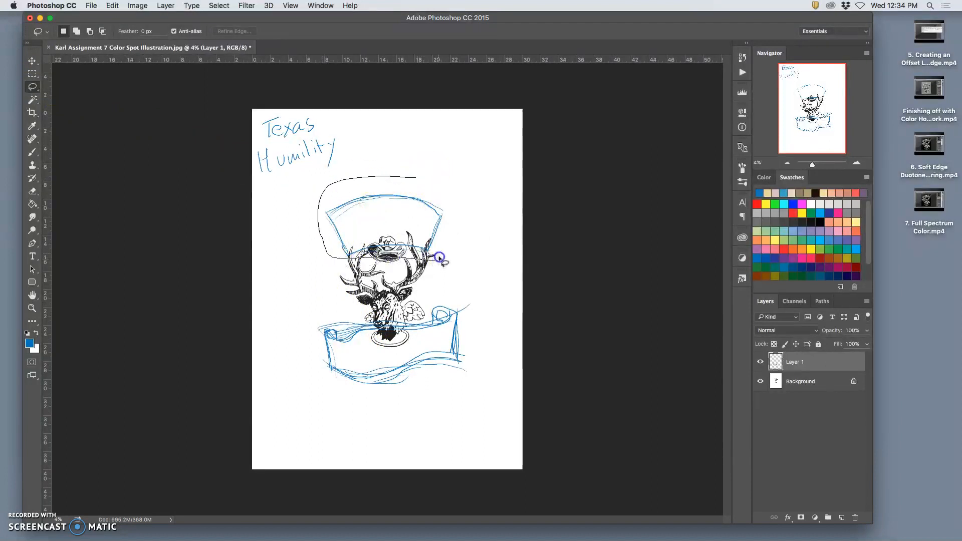
drag(452, 200, 416, 181)
key(ctrl+t)
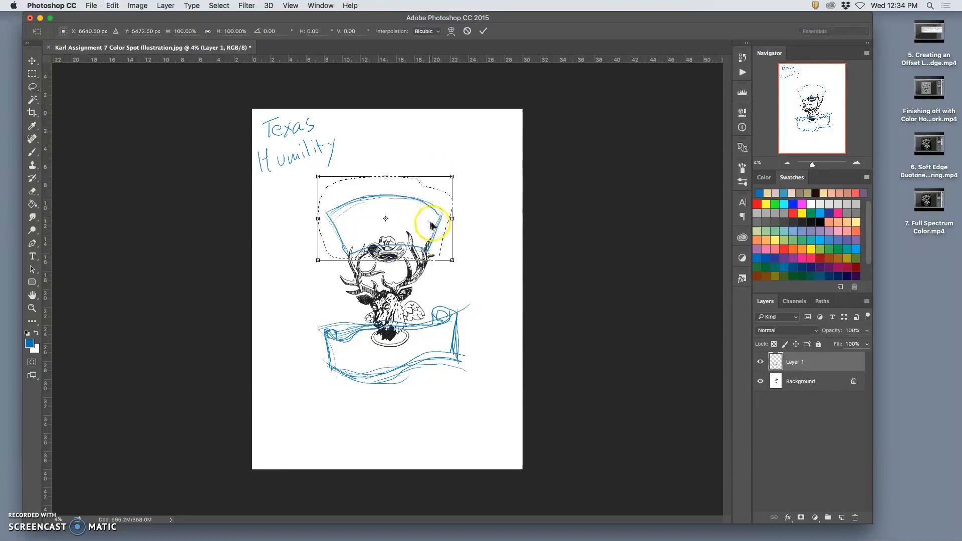
drag(453, 218, 474, 217)
drag(401, 217, 386, 169)
drag(387, 211, 385, 199)
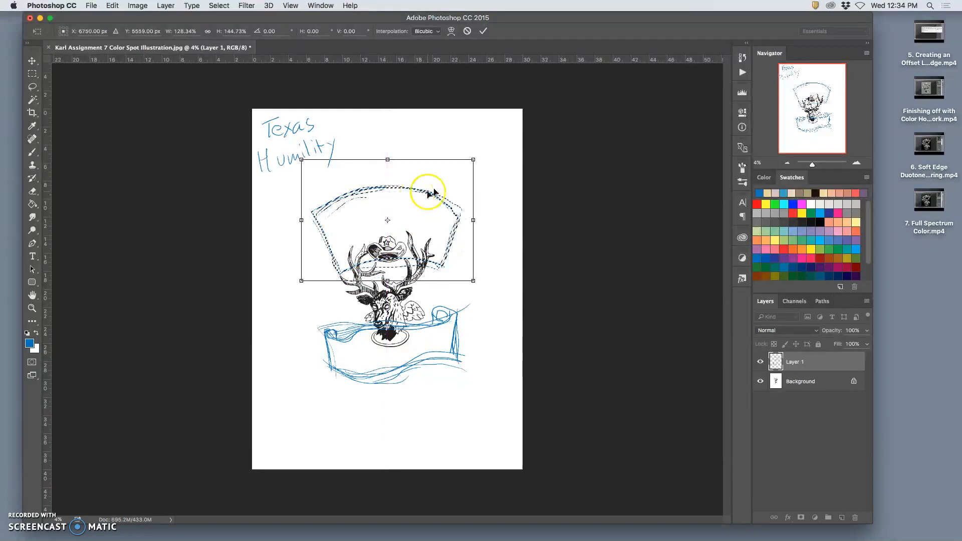
drag(475, 157, 471, 166)
- Distort the arched title outline by its corners to even out its shape around the antlers, and apply the transform
right_click(453, 197)
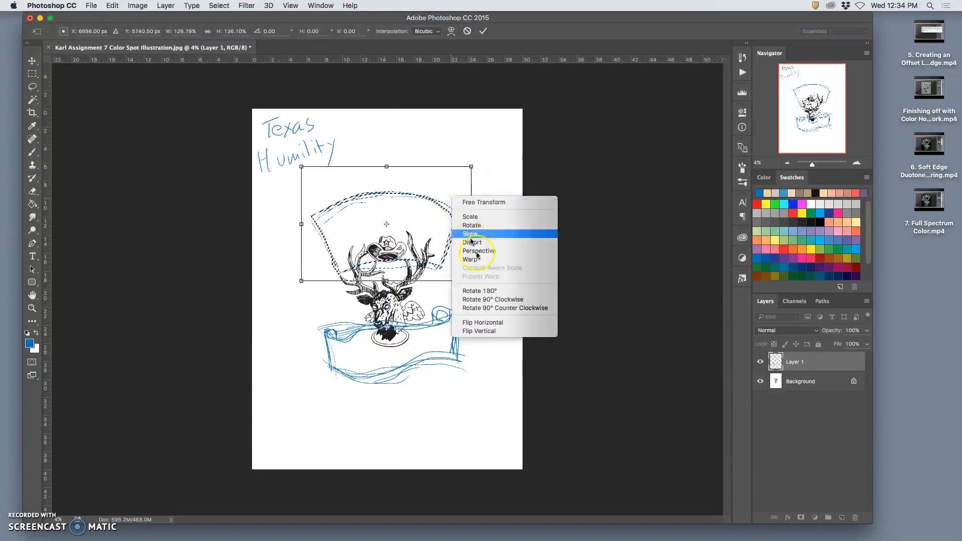
click(476, 242)
drag(469, 169, 464, 170)
drag(471, 281, 464, 289)
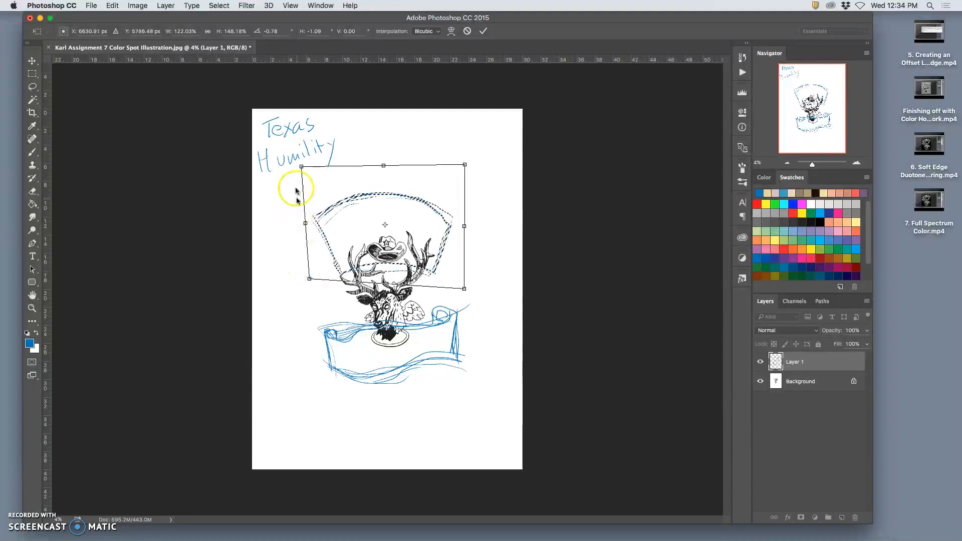
drag(301, 169, 307, 174)
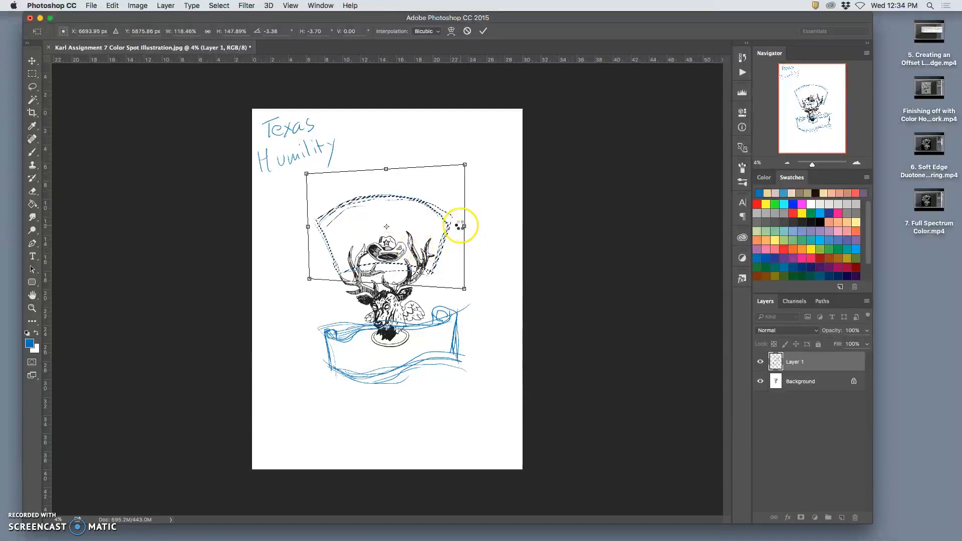
key(Return)
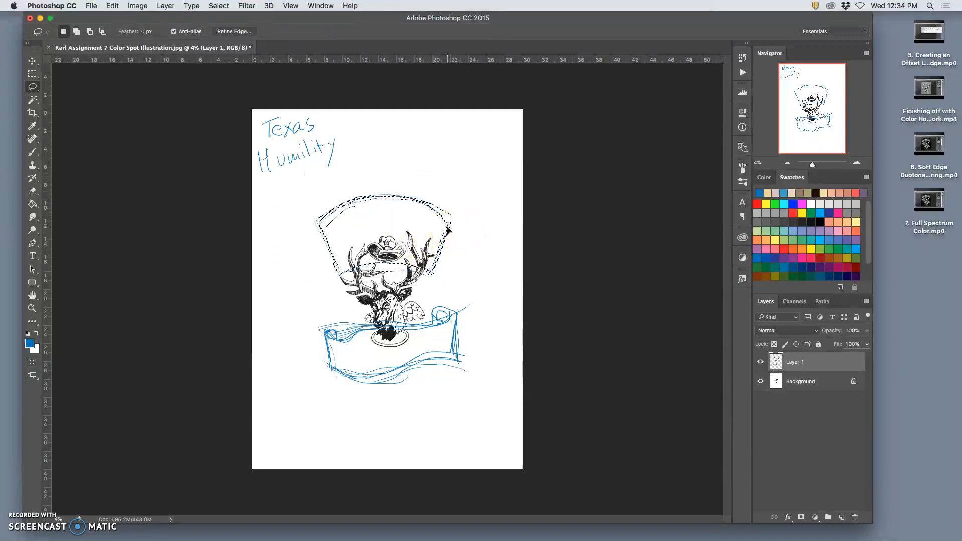
- Widen the arched title outline symmetrically to about 114%, apply the transform and deselect it
key(super+t)
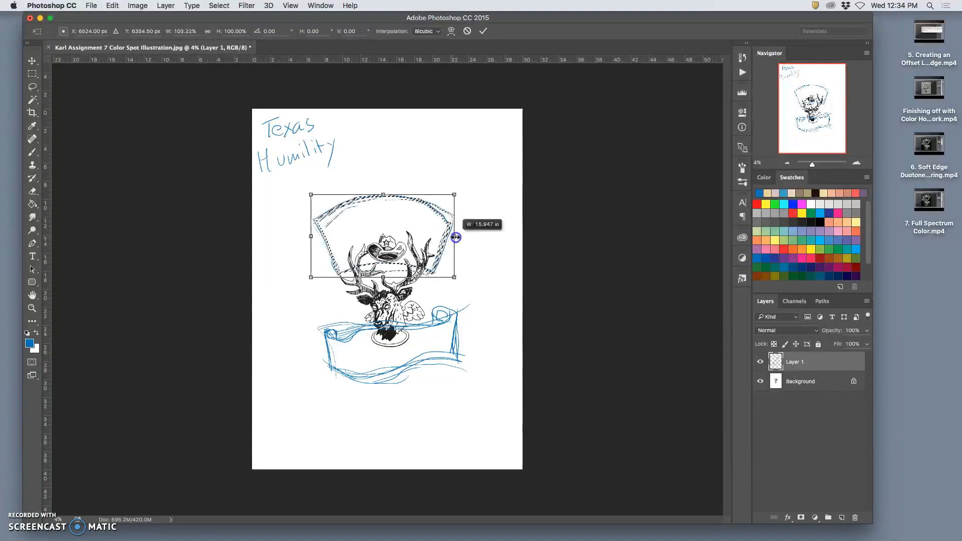
drag(462, 239, 462, 239)
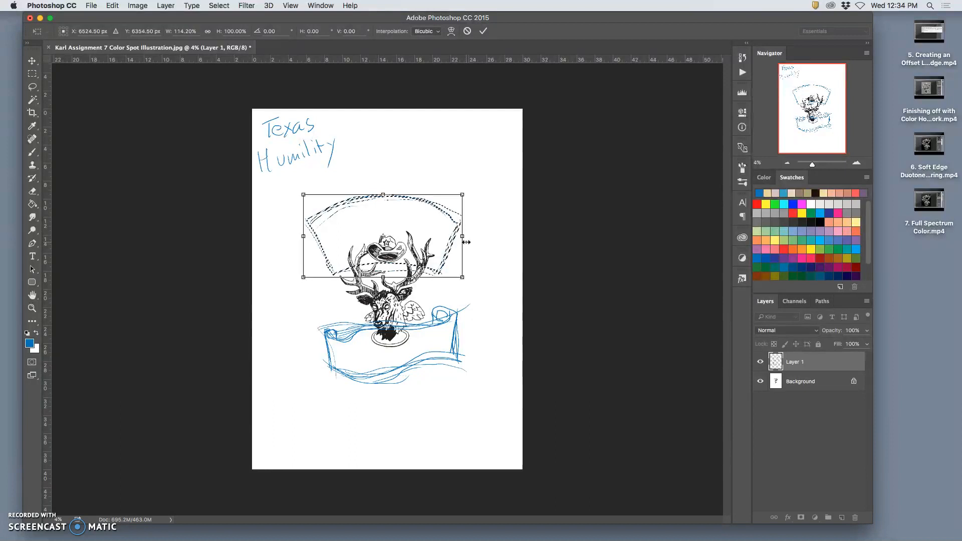
key(Return)
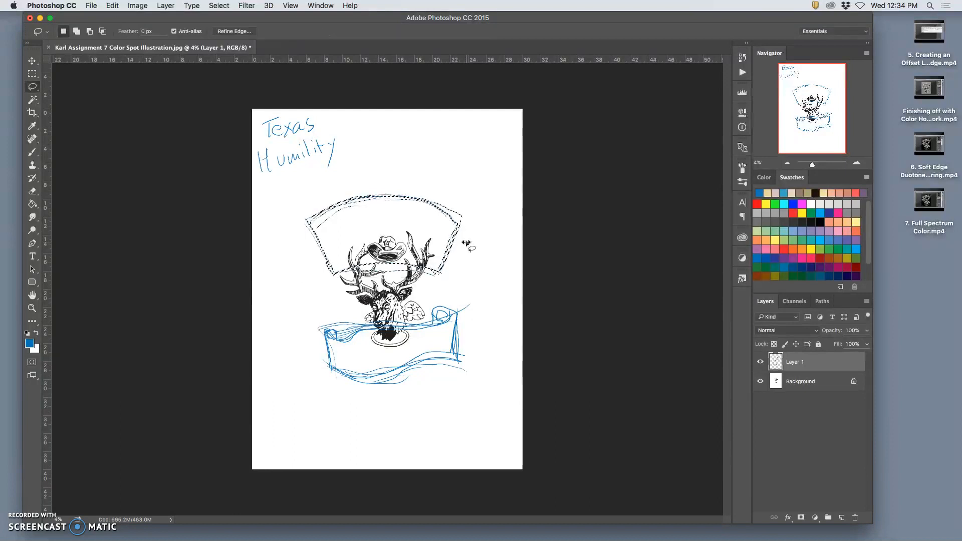
key(super+d)
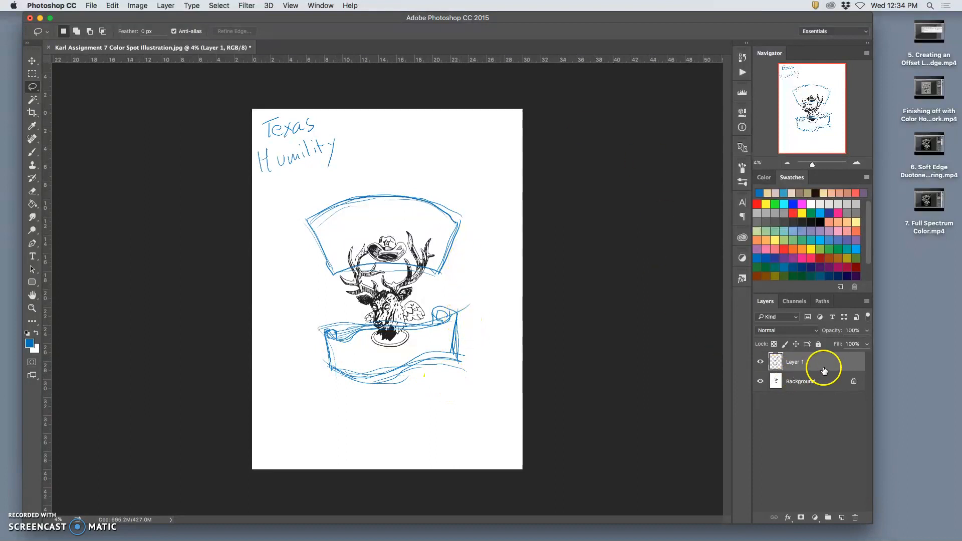
- Add a new layer and sketch five magenta circles with the Brush in an arc around the deer's antlers
click(842, 517)
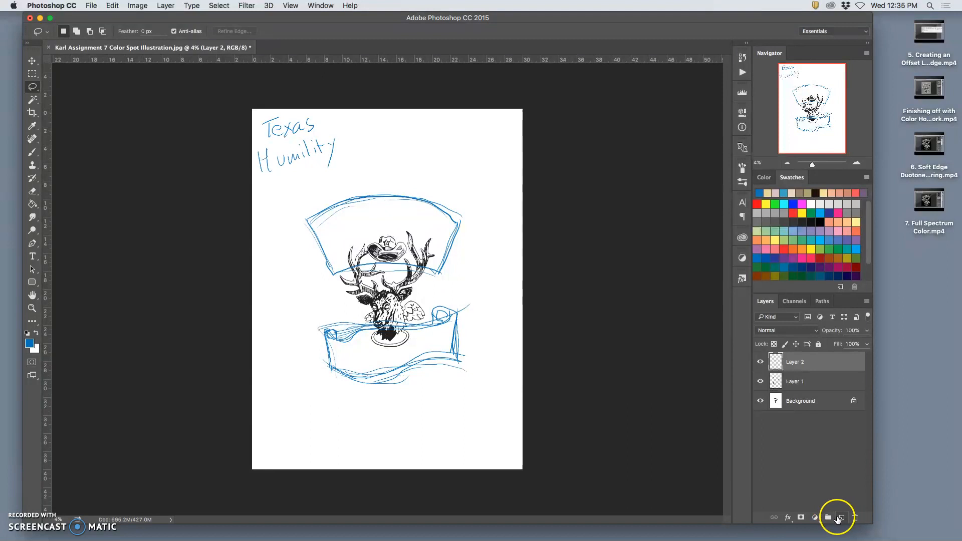
click(839, 213)
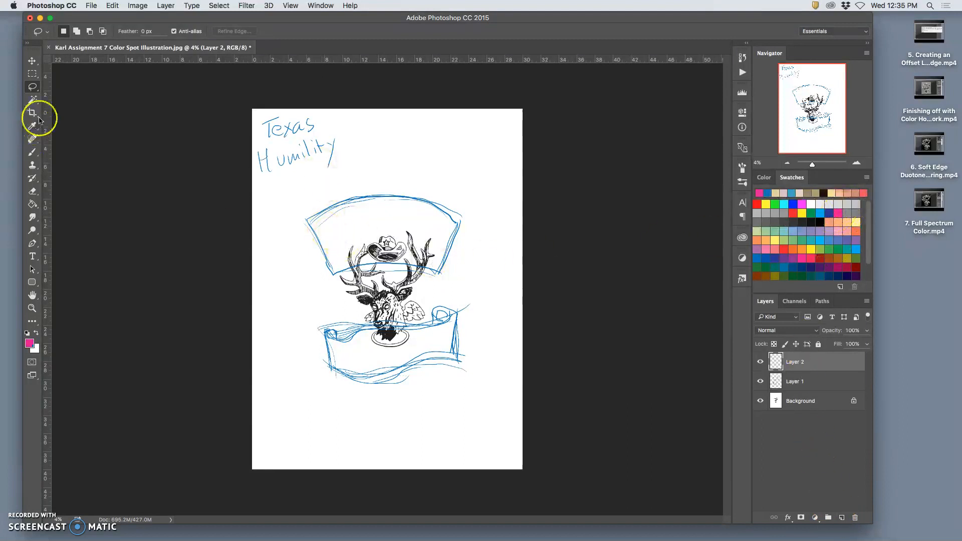
click(30, 155)
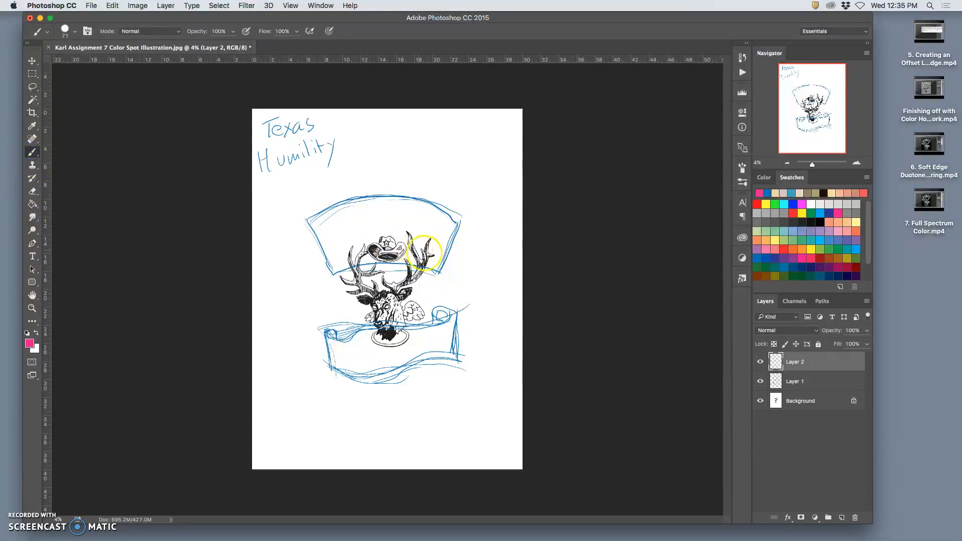
drag(319, 262, 330, 289)
mouse_move(350, 233)
mouse_down()
mouse_move(332, 211)
mouse_move(401, 196)
mouse_move(370, 224)
mouse_move(408, 201)
mouse_up()
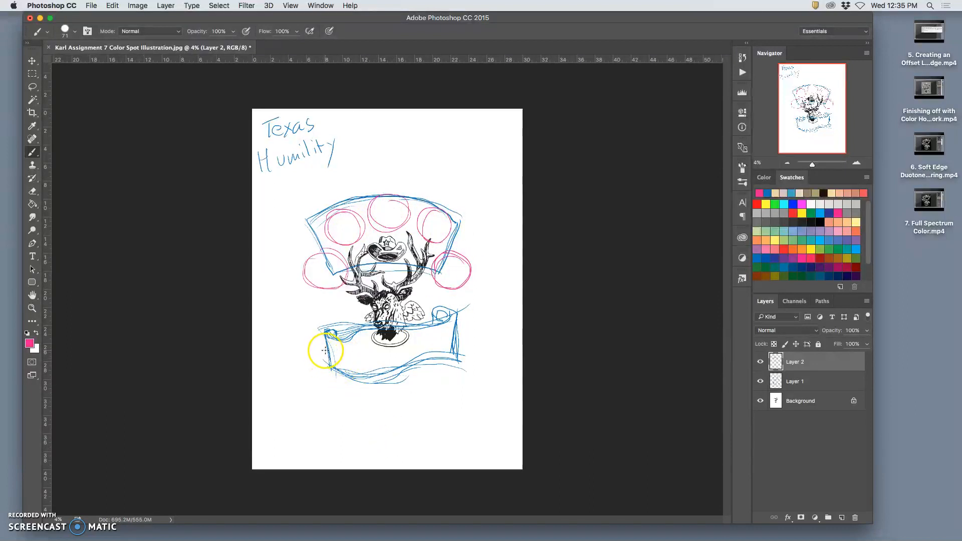
- Sketch a downward-curving magenta banner below the deer's head, with reinforced lower edge and right end
drag(332, 327, 333, 327)
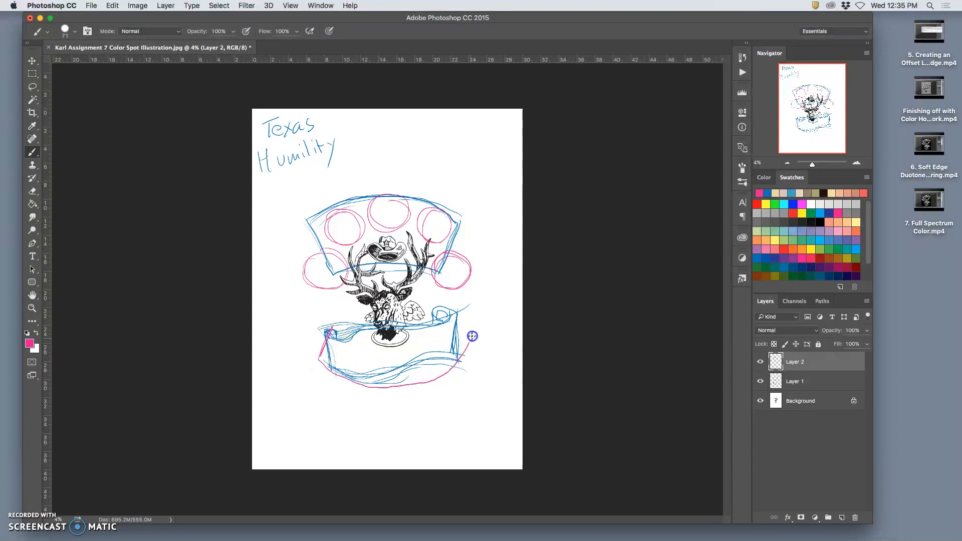
drag(414, 385, 365, 387)
drag(336, 321, 336, 321)
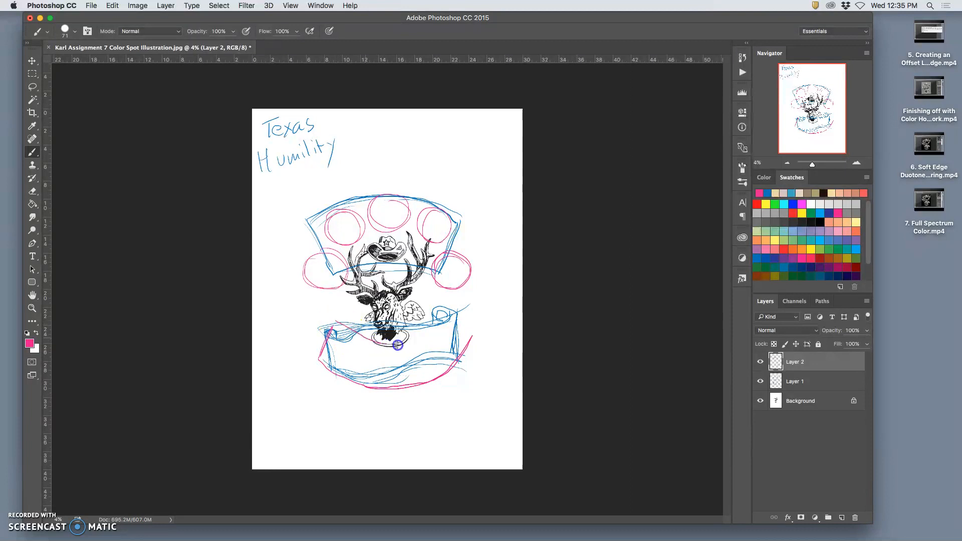
drag(425, 339, 458, 315)
drag(456, 317, 471, 354)
drag(450, 316, 466, 338)
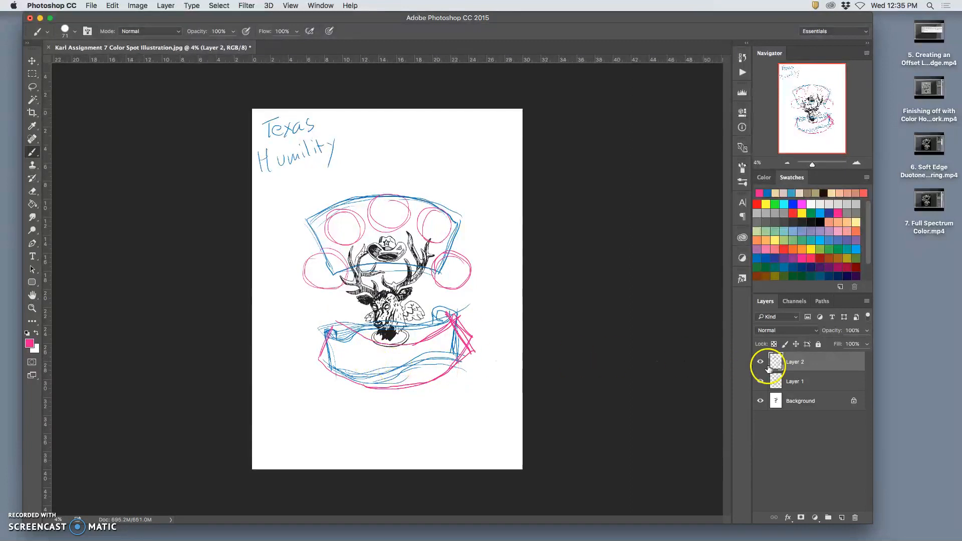
- Hide the blue sketch on Layer 1 and letter T, E, X, A, S inside the five magenta circles
click(760, 381)
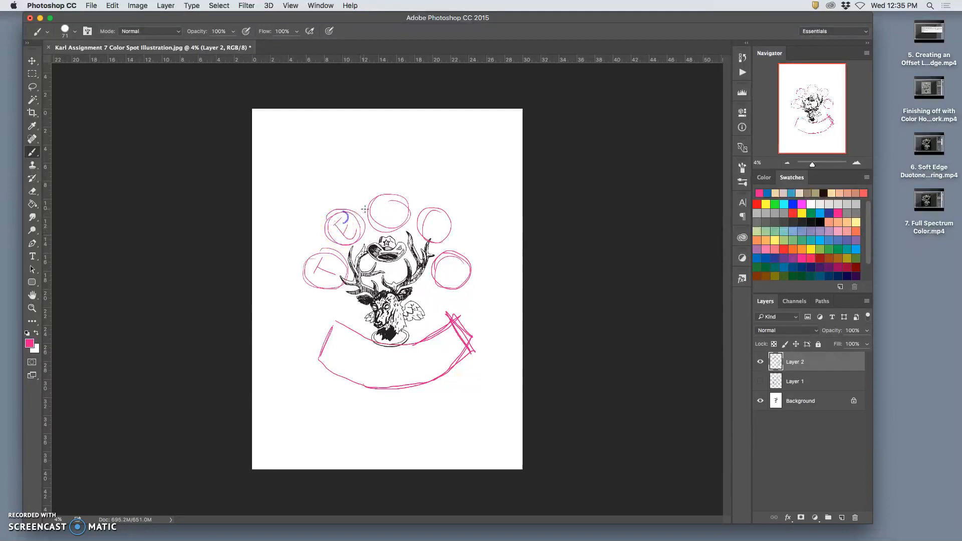
drag(381, 218, 395, 203)
drag(437, 229, 443, 277)
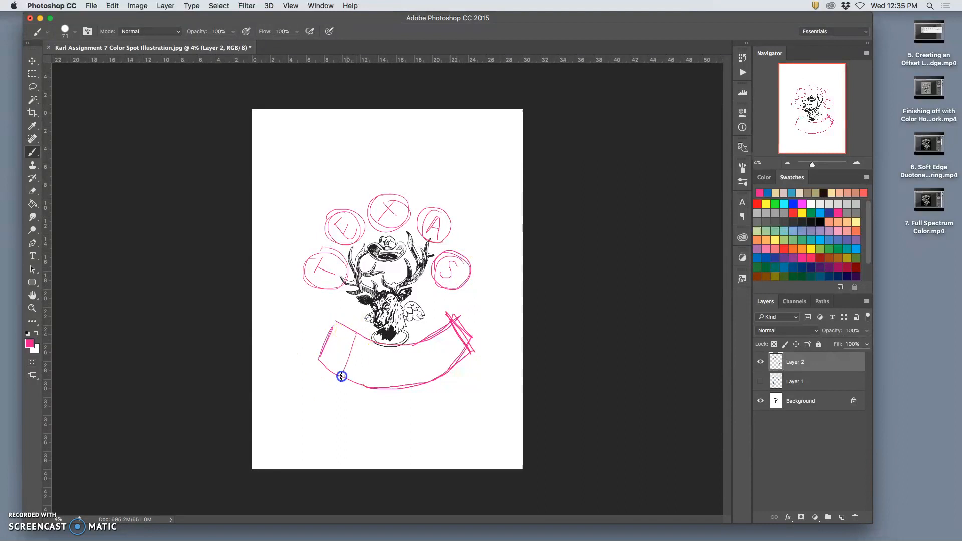
- Divide the curved magenta banner into letter spaces and sketch the word HUMILITY in block letters across it
drag(379, 347, 370, 387)
drag(399, 346, 396, 394)
drag(421, 341, 425, 387)
drag(442, 331, 447, 339)
mouse_move(341, 325)
mouse_down()
mouse_move(330, 352)
mouse_move(353, 332)
mouse_move(339, 365)
mouse_move(354, 342)
mouse_move(346, 374)
mouse_move(365, 356)
mouse_move(368, 342)
mouse_move(353, 359)
mouse_move(358, 339)
mouse_move(365, 371)
mouse_move(375, 346)
mouse_move(380, 363)
mouse_move(386, 352)
mouse_move(385, 383)
mouse_move(368, 373)
mouse_move(393, 357)
mouse_up()
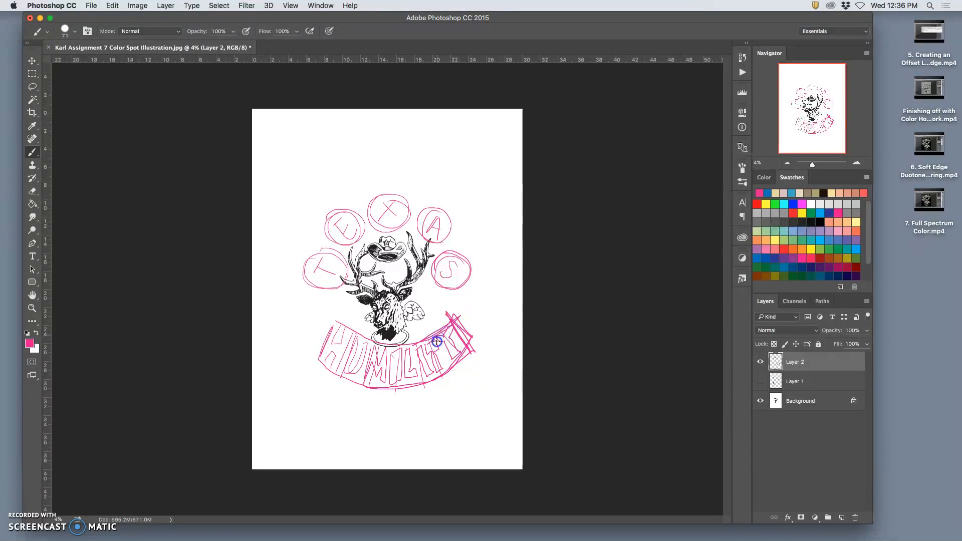
- Compare the magenta layout with and without the blue sketch on Layer 1, leaving both layers shown
click(761, 381)
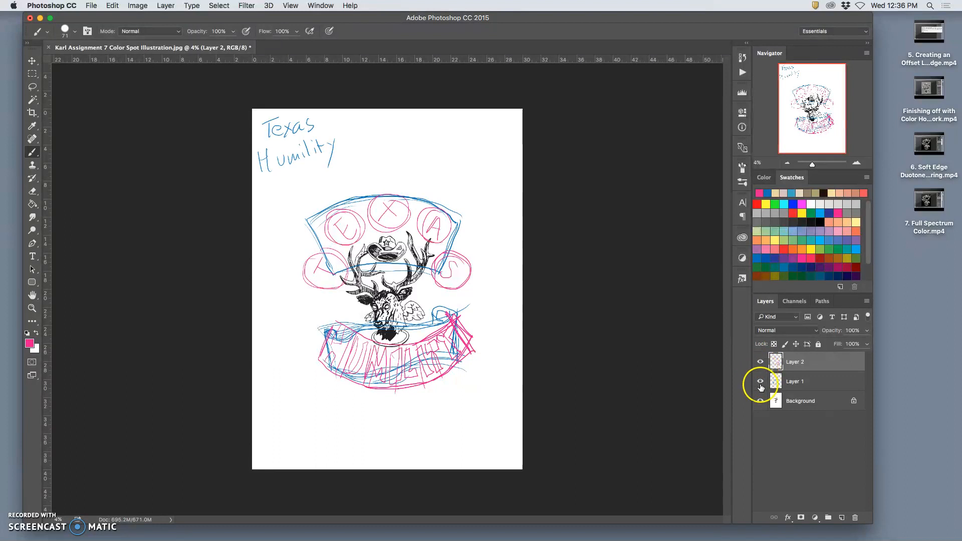
click(761, 383)
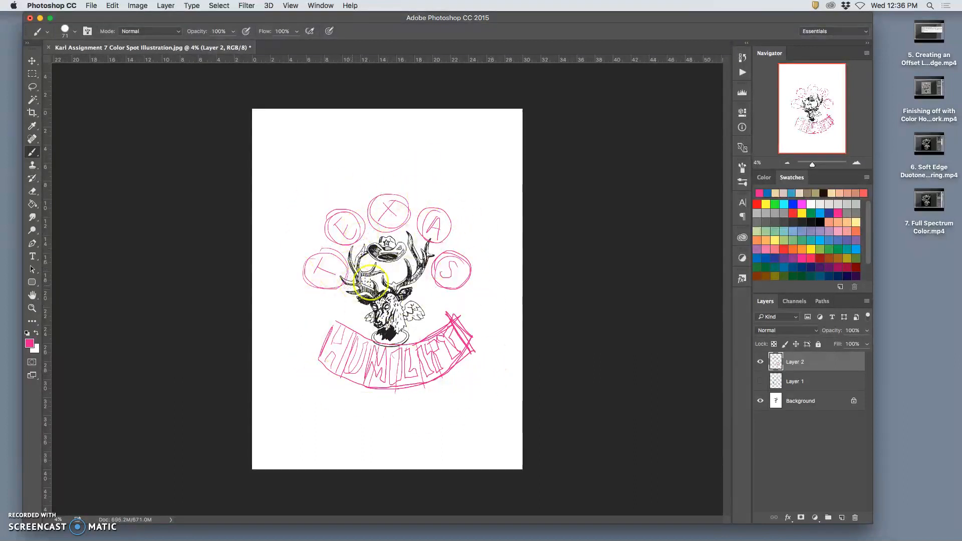
click(761, 382)
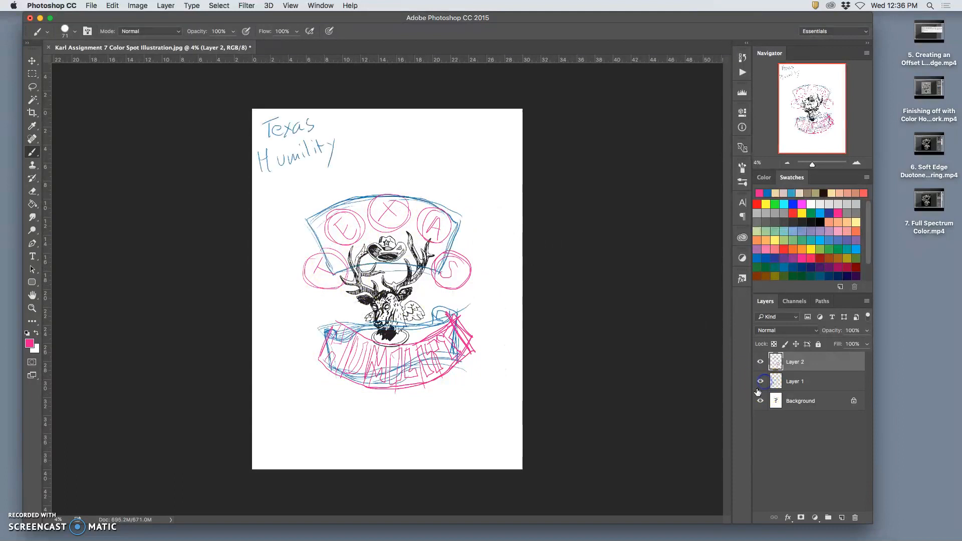
- Select the TEXAS circles on Layer 2 with a rectangular marquee and copy them to their own layer
click(32, 87)
click(32, 73)
mouse_move(298, 203)
mouse_down()
mouse_move(299, 280)
mouse_move(487, 295)
mouse_up()
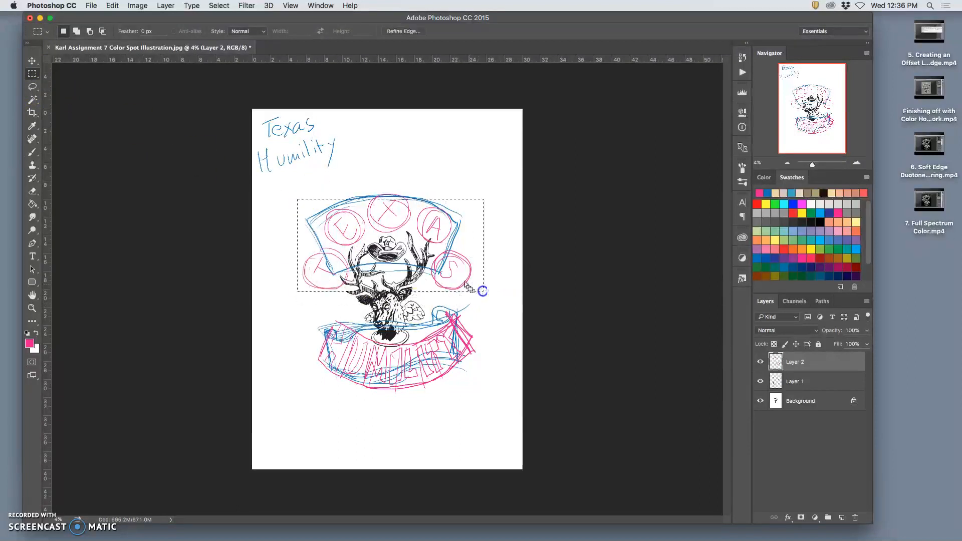
click(294, 181)
drag(295, 181, 481, 292)
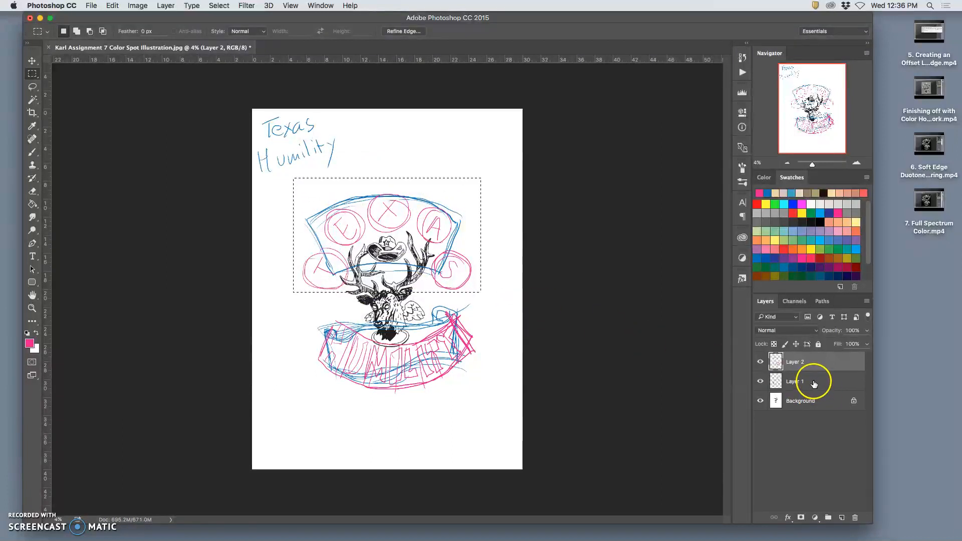
key(super+j)
- Select the blue arched title outline on Layer 1 with a rectangular marquee and copy it to its own layer
click(799, 400)
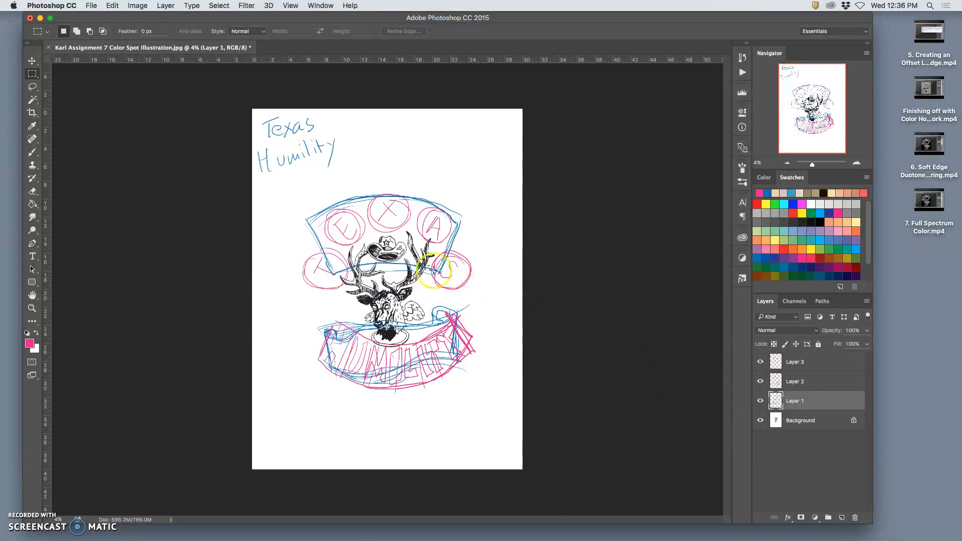
drag(292, 191, 484, 292)
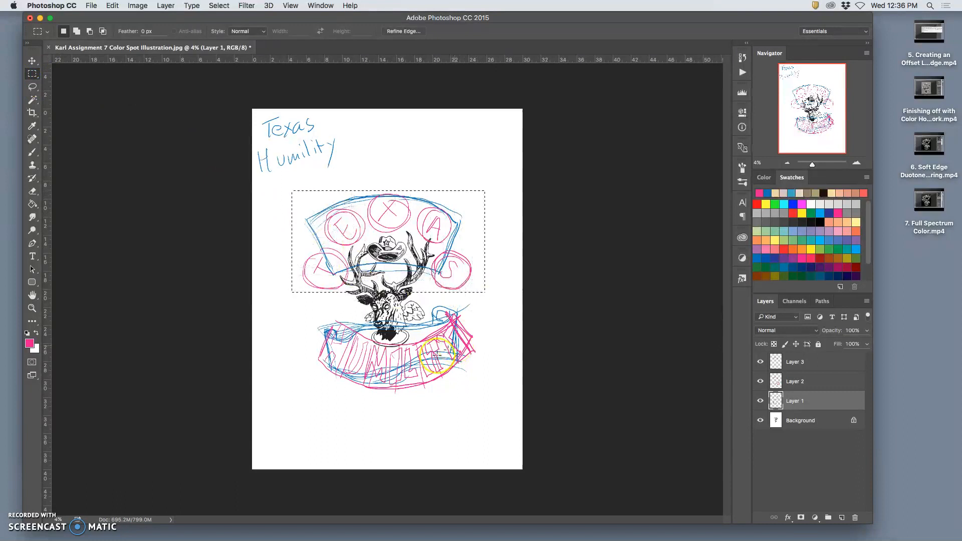
key(super+j)
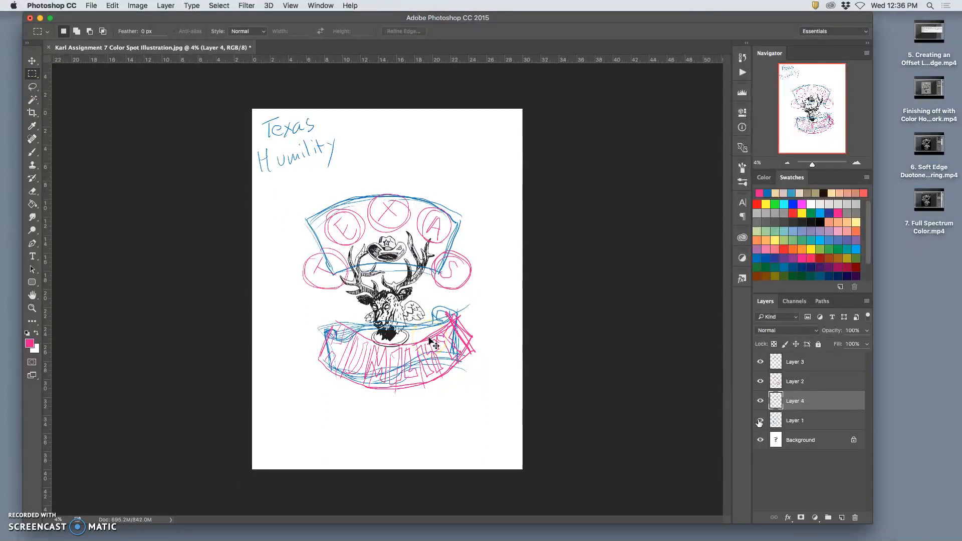
- Compare the separated title options by toggling layer visibility, and leave Layer 2 and the copied arch on Layer 4 hidden
click(762, 382)
click(761, 363)
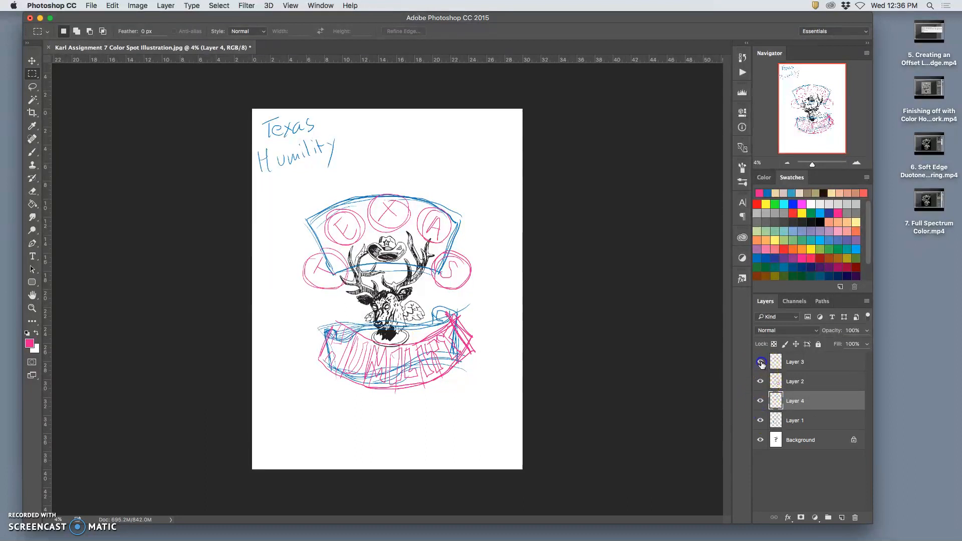
click(761, 401)
click(761, 401)
click(761, 401)
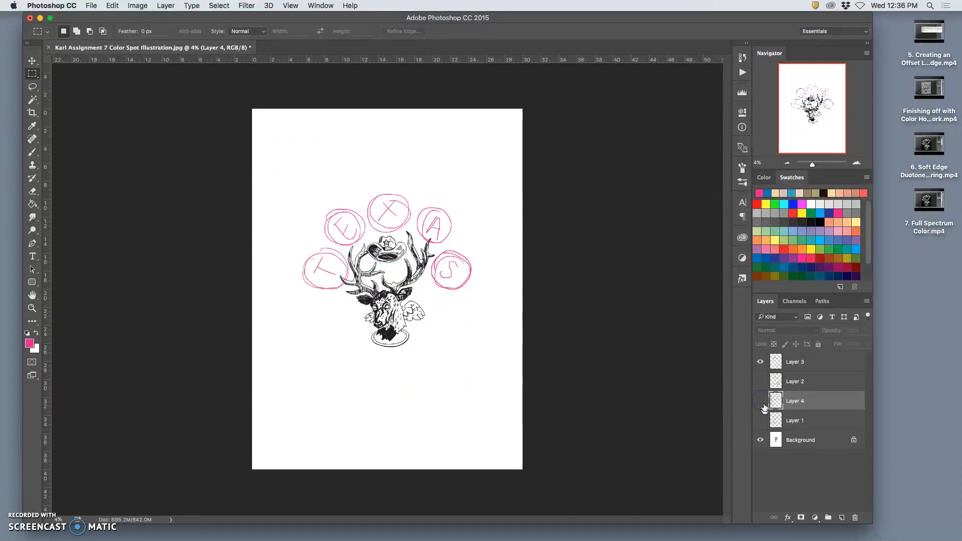
- Show Layer 1, delete its handwritten title and blue arched outline so only the ribbon banner remains, and deselect
click(761, 420)
click(794, 422)
click(32, 75)
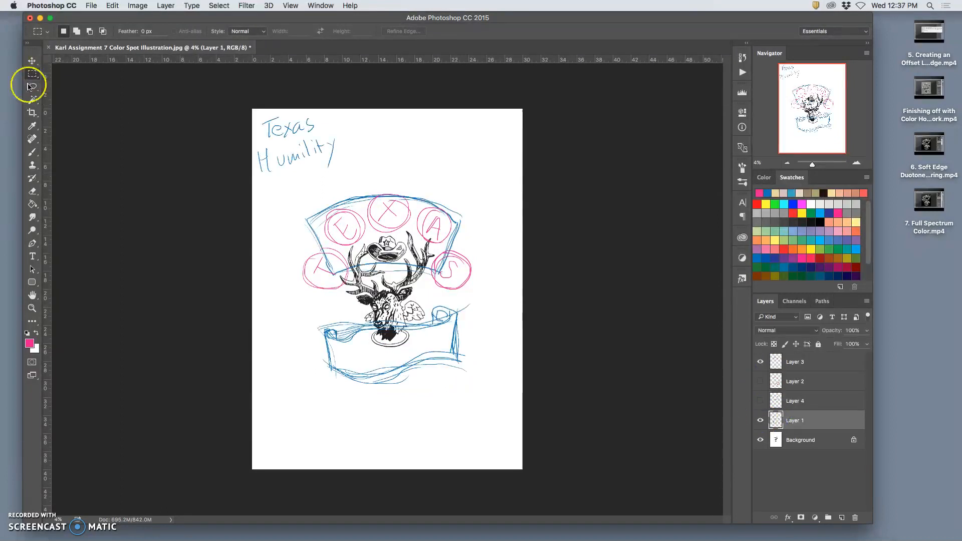
drag(240, 103, 520, 288)
key(Delete)
click(514, 327)
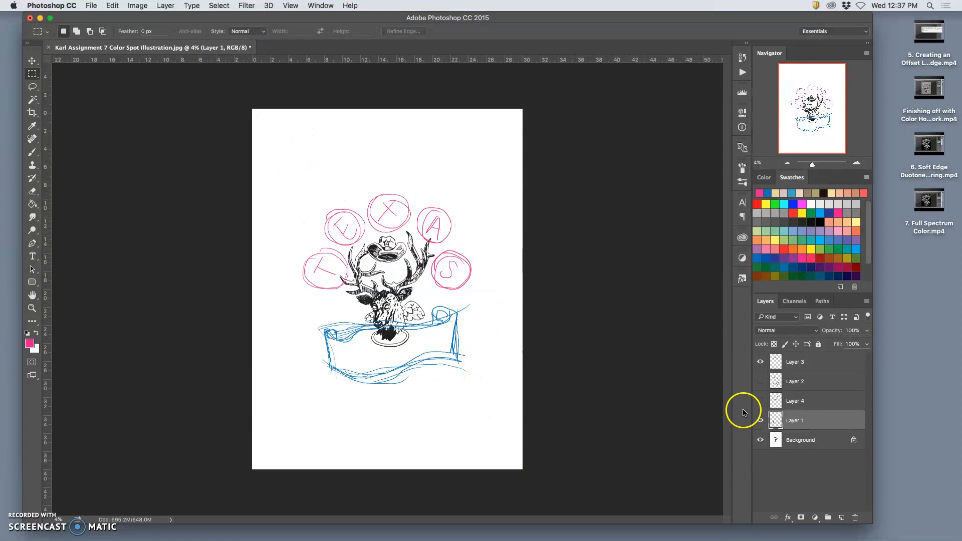
- Duplicate the blue ribbon banner layer slightly lower beneath the deer's head and hide the original Layer 1
click(32, 61)
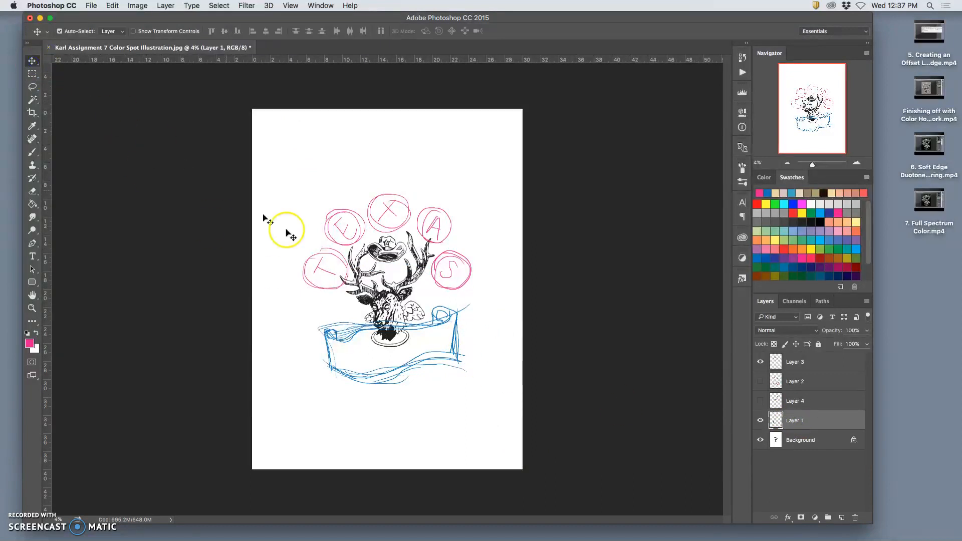
drag(421, 360, 430, 365)
click(760, 440)
mouse_move(423, 362)
mouse_down()
mouse_move(420, 381)
mouse_move(429, 372)
mouse_up()
- Lasso around the deer illustration on the Background layer and copy it to its own layer
click(806, 458)
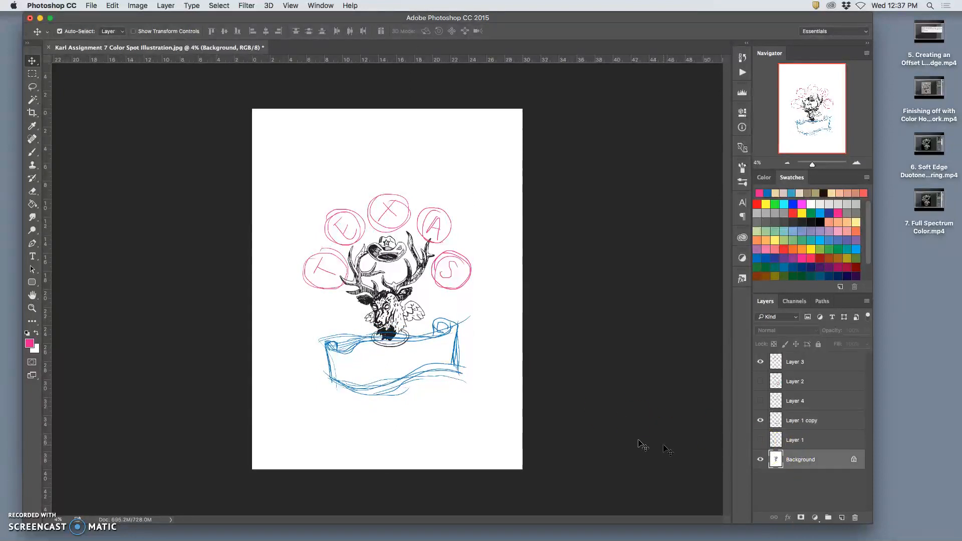
click(34, 90)
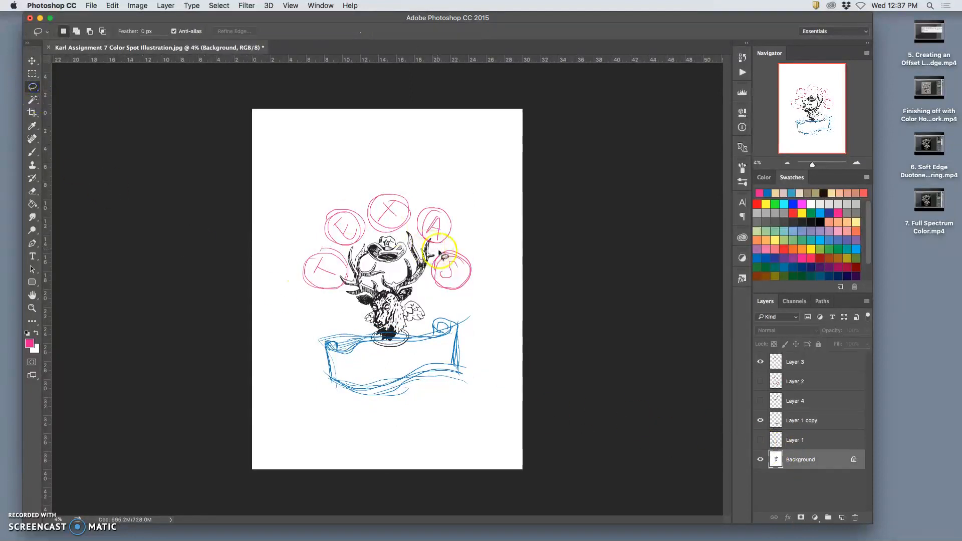
mouse_move(440, 251)
mouse_down()
mouse_move(385, 207)
mouse_move(326, 251)
mouse_move(331, 320)
mouse_move(395, 361)
mouse_move(442, 319)
mouse_move(446, 279)
mouse_up()
key(super+j)
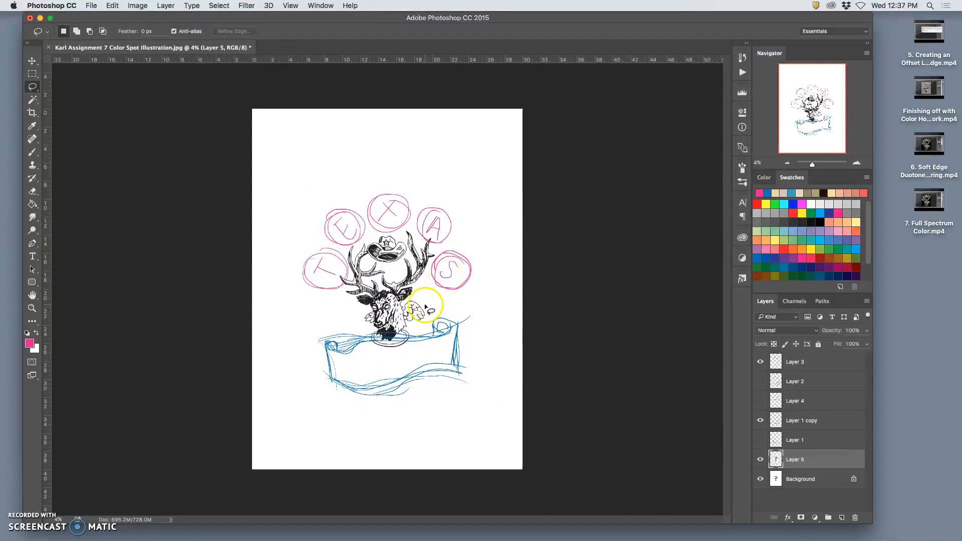
- Scale the copied deer on Layer 5 up proportionally around its center to about 128%
key(super+t)
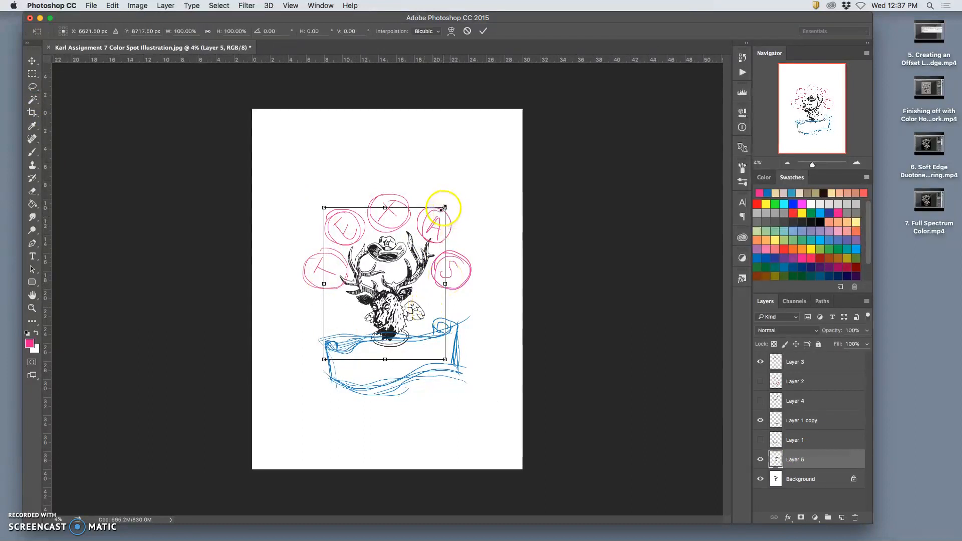
drag(442, 209, 462, 186)
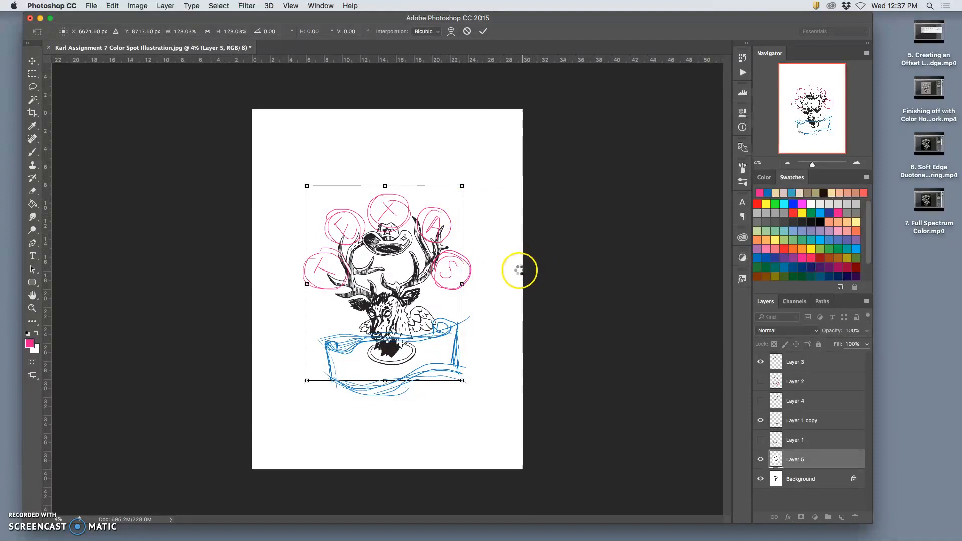
key(Return)
key(l)
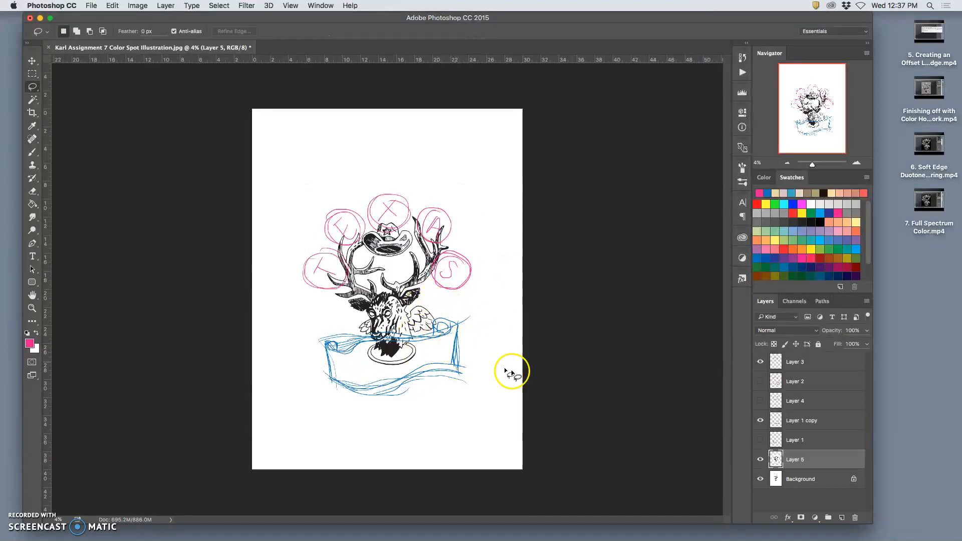
- Compare the pink Humility lettering, both blue ribbon positions and the blue arch around the enlarged deer by toggling layer visibility
click(761, 381)
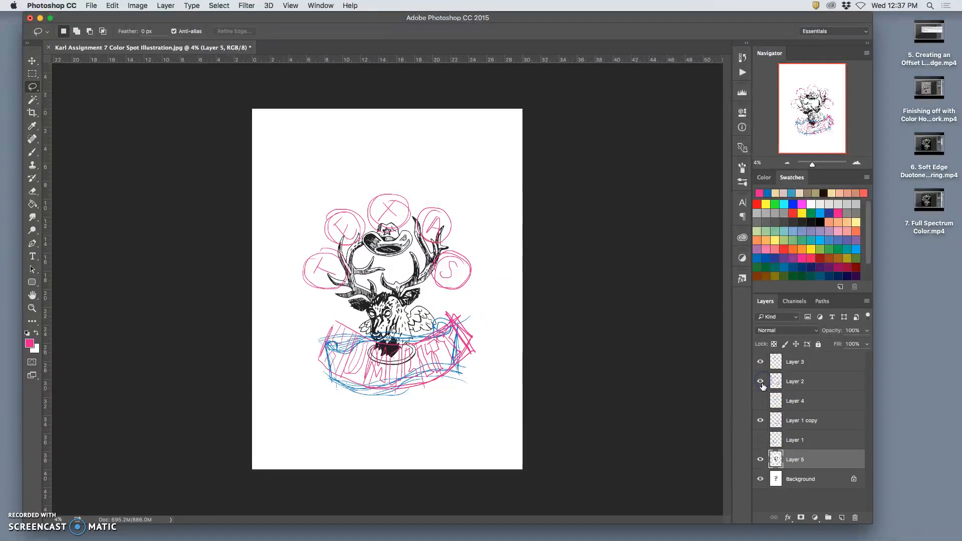
click(762, 420)
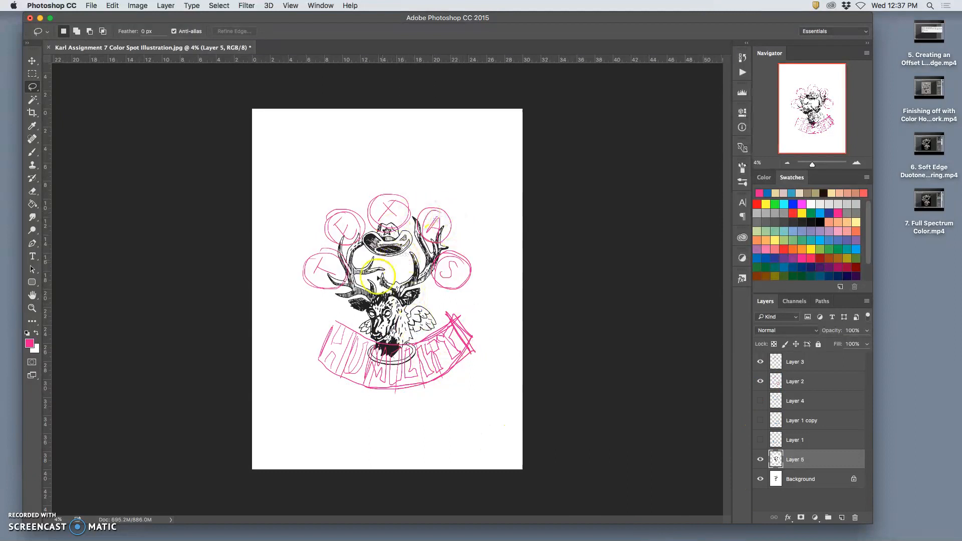
click(760, 440)
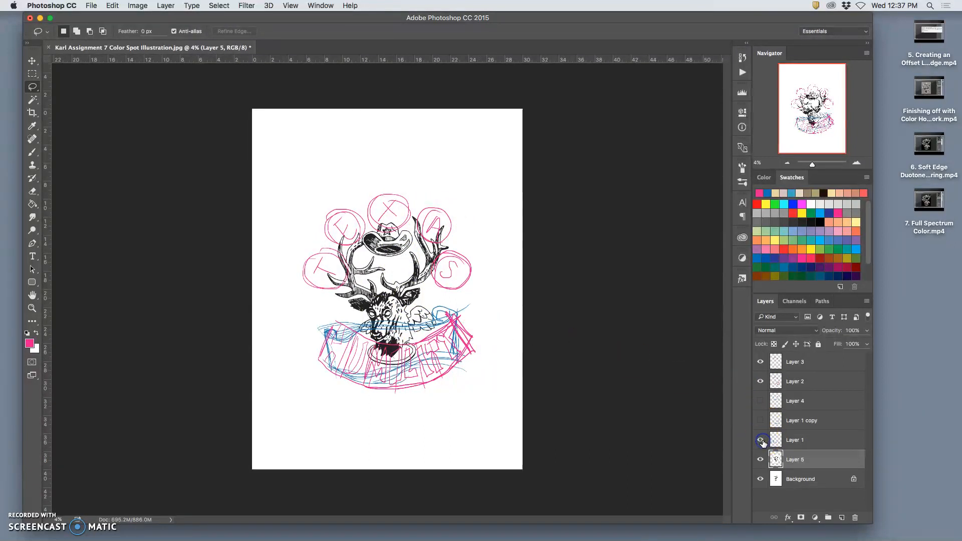
click(761, 421)
click(759, 420)
click(761, 401)
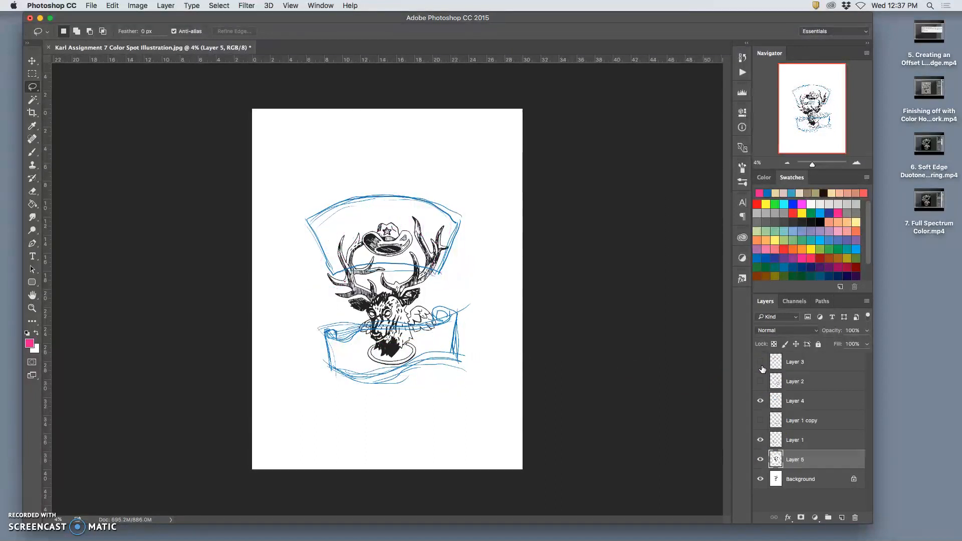
- Compare the original and enlarged deer with both ribbon positions, leaving Layer 5 and Layer 1 copy shown and Layer 1 hidden
click(760, 458)
click(762, 438)
click(762, 438)
click(761, 422)
click(761, 439)
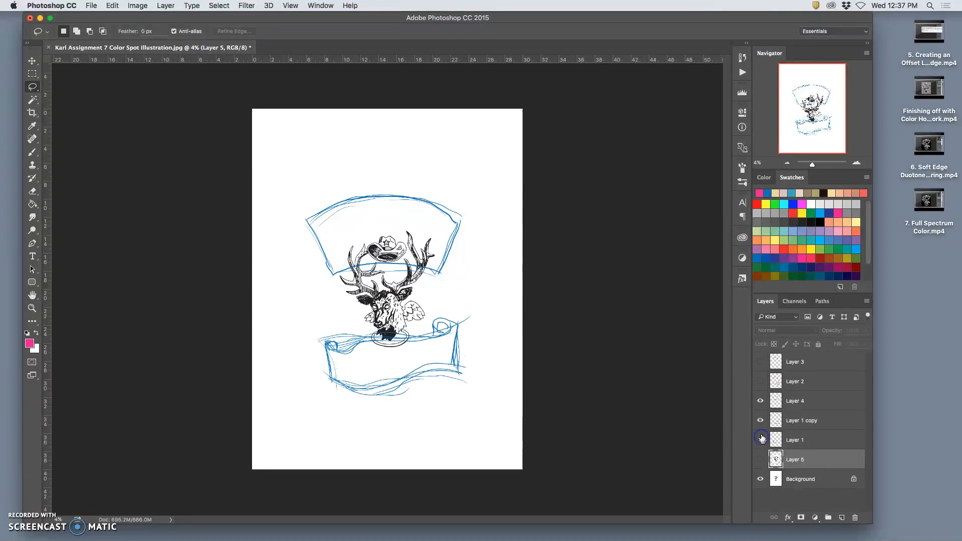
click(762, 439)
click(762, 439)
click(761, 459)
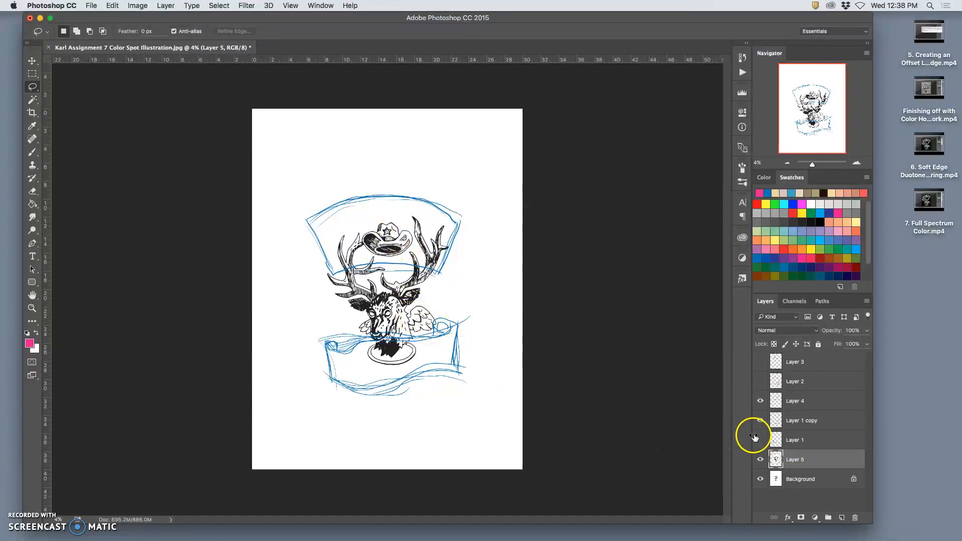
- Select the pink Humility banner on Layer 2 with a rectangular marquee, copy it to its own layer, and hide Layer 2
click(761, 383)
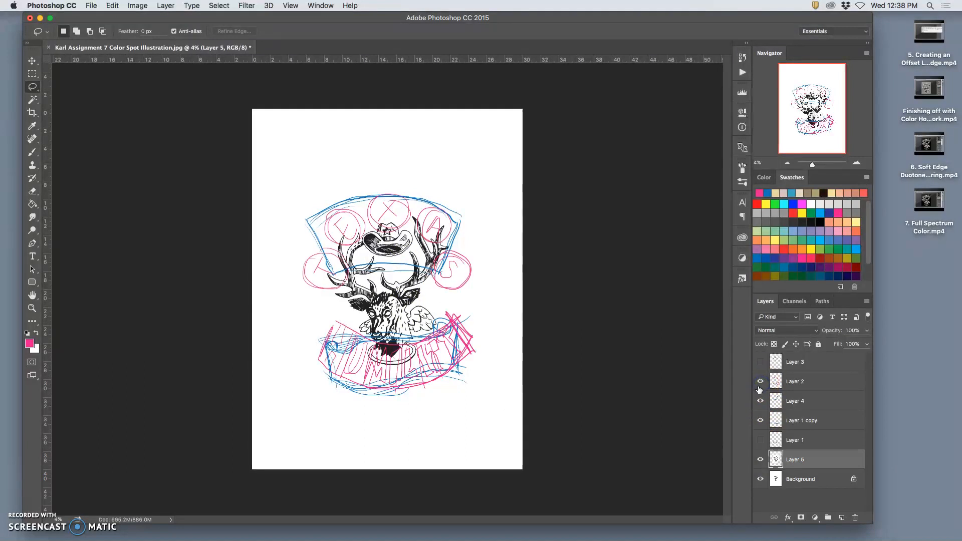
click(761, 382)
click(761, 382)
click(796, 385)
click(32, 73)
drag(302, 310, 498, 401)
key(ctrl+j)
click(760, 401)
- Show Layers 2 and 3 together with the copied Humility banner, blue arch and lower ribbon to compare all title sketches
click(759, 423)
click(760, 421)
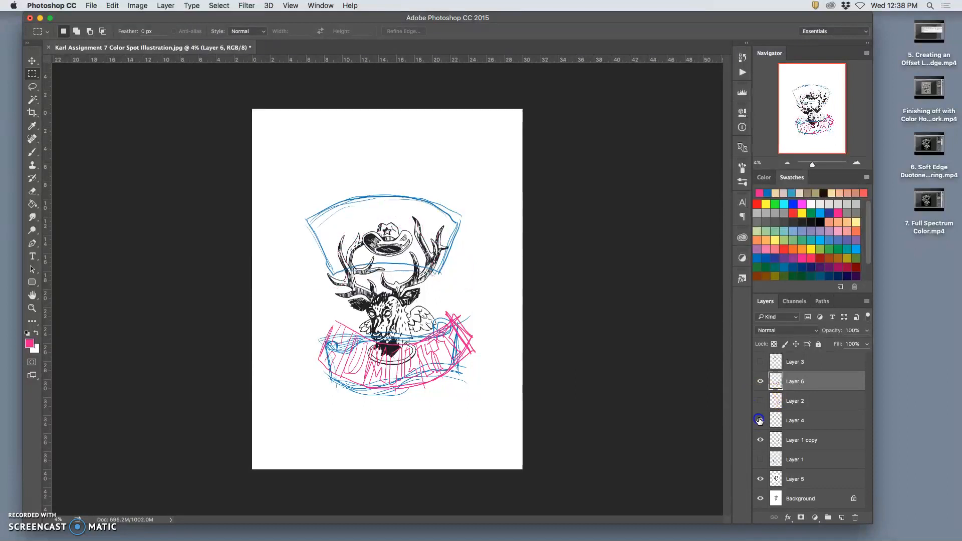
click(762, 403)
drag(759, 402, 760, 371)
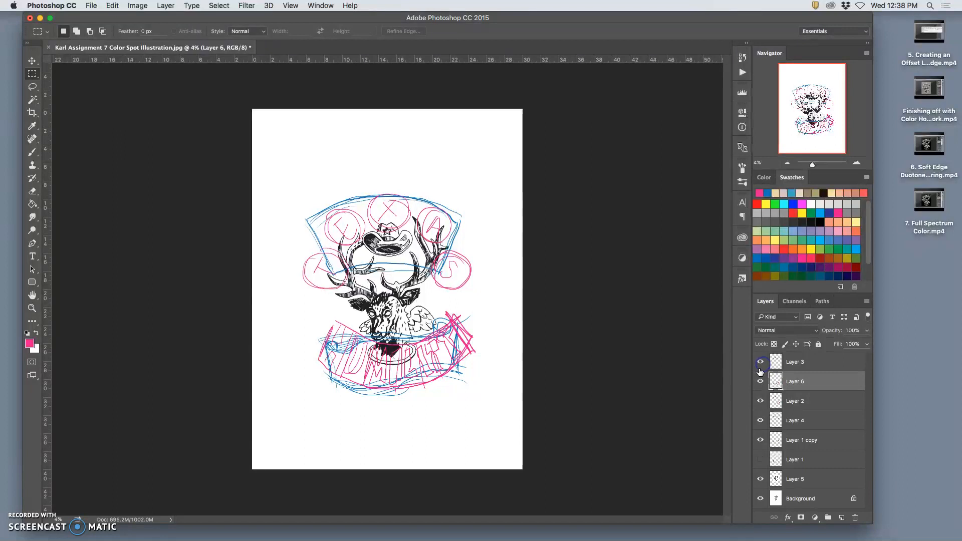
click(761, 459)
click(762, 458)
- Hide Layer 2, Layer 4 and Layer 1 copy so only the circled Texas letters and Humility banner frame the deer
click(765, 403)
click(760, 421)
click(760, 440)
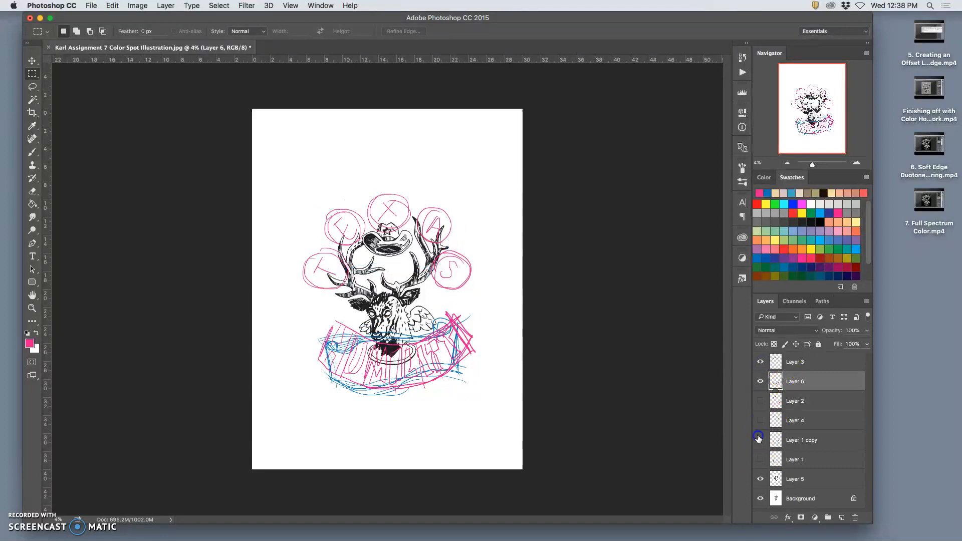
click(762, 381)
click(762, 383)
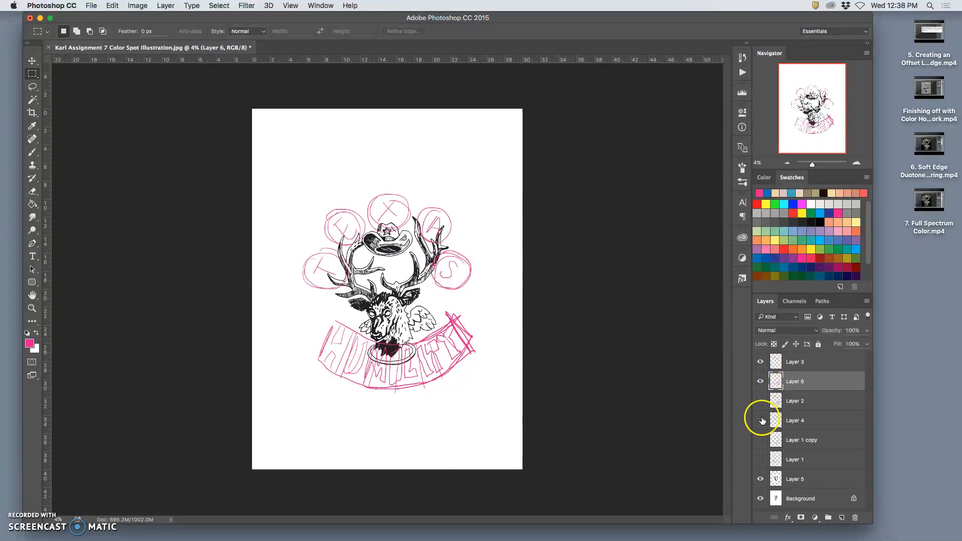
click(762, 460)
click(760, 459)
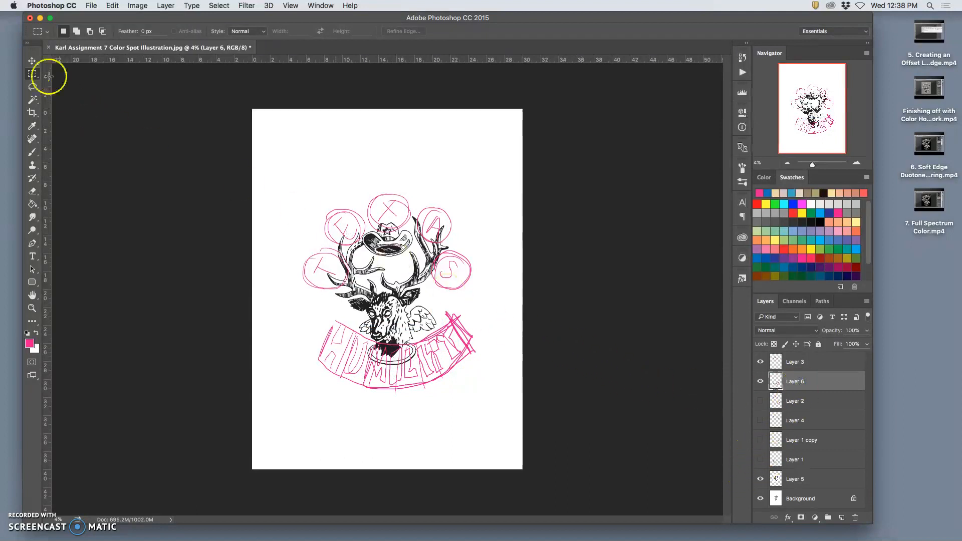
- Turn off Auto-Select and move the Humility banner on Layer 6 slightly lower beneath the deer's head
click(32, 61)
drag(405, 354, 409, 370)
key(super+z)
click(60, 31)
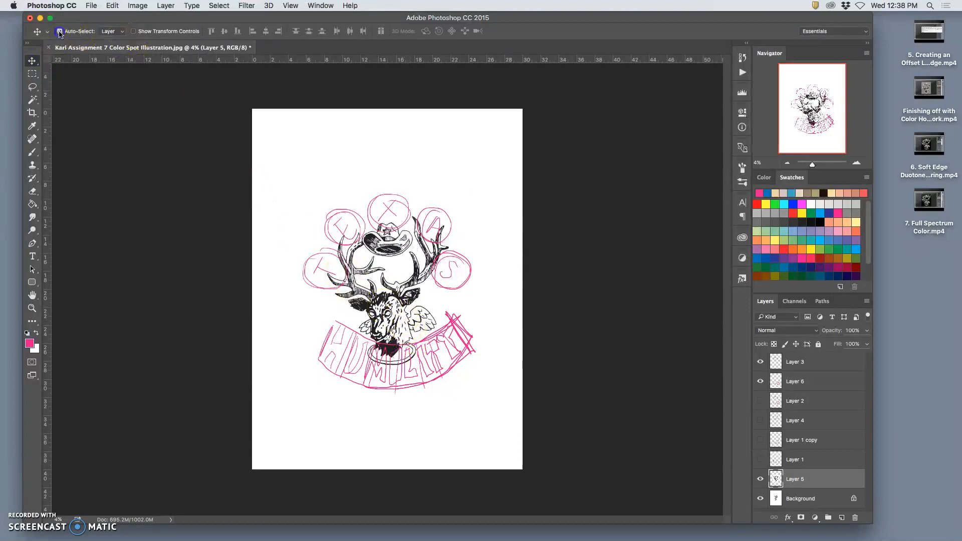
click(788, 386)
mouse_move(454, 351)
mouse_down()
mouse_move(441, 380)
mouse_move(454, 359)
mouse_up()
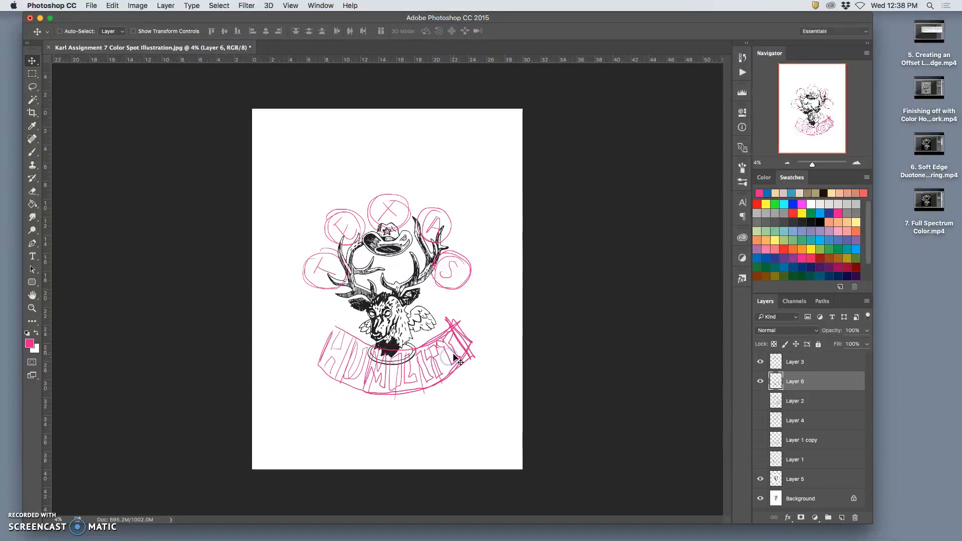
click(481, 434)
- Compare the blue arch with the circled Texas letters above the lowered Humility banner, leaving Layer 4 hidden
click(759, 420)
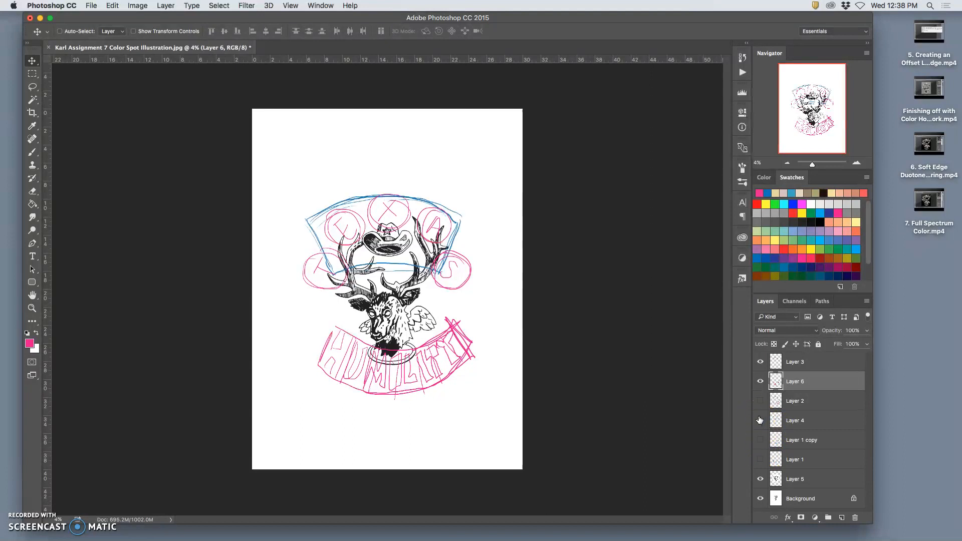
click(760, 361)
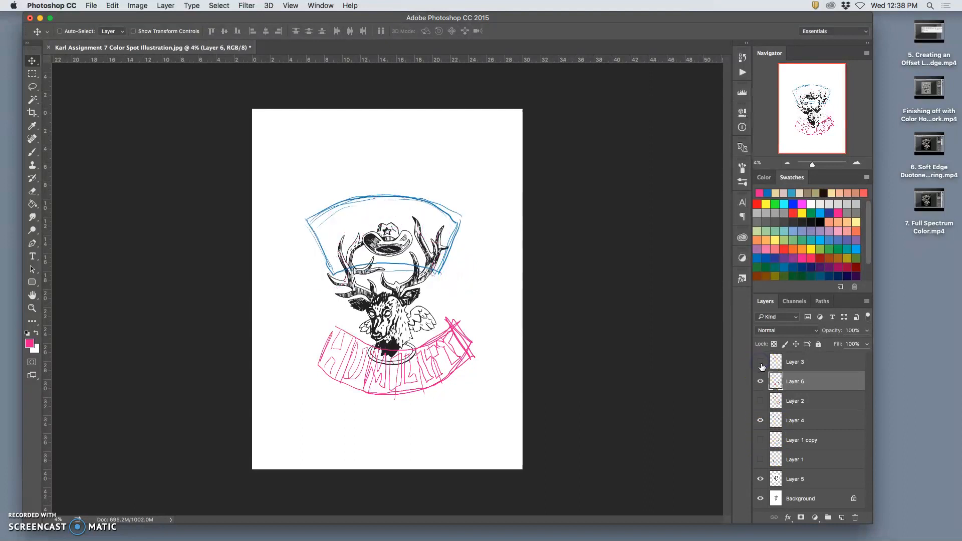
click(761, 362)
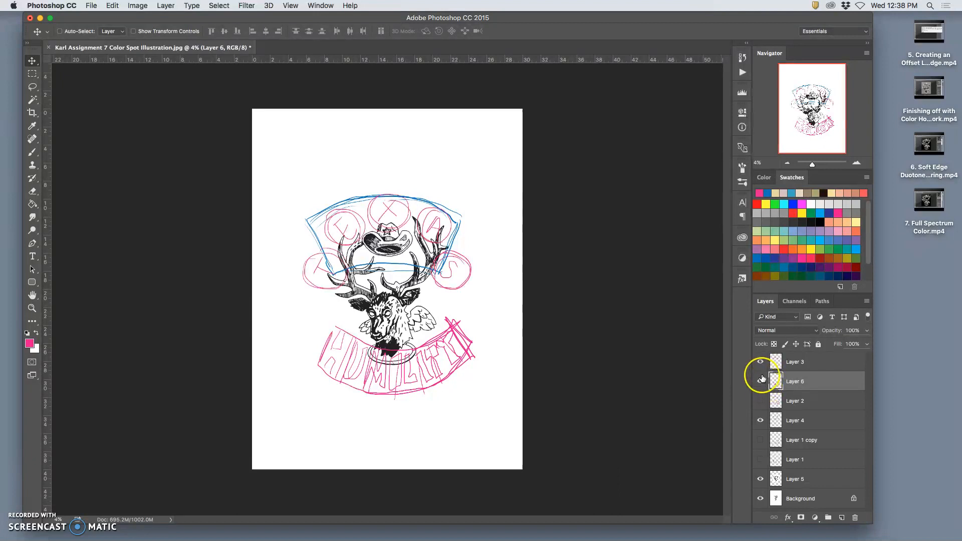
click(760, 364)
click(760, 363)
click(761, 381)
click(761, 380)
click(761, 419)
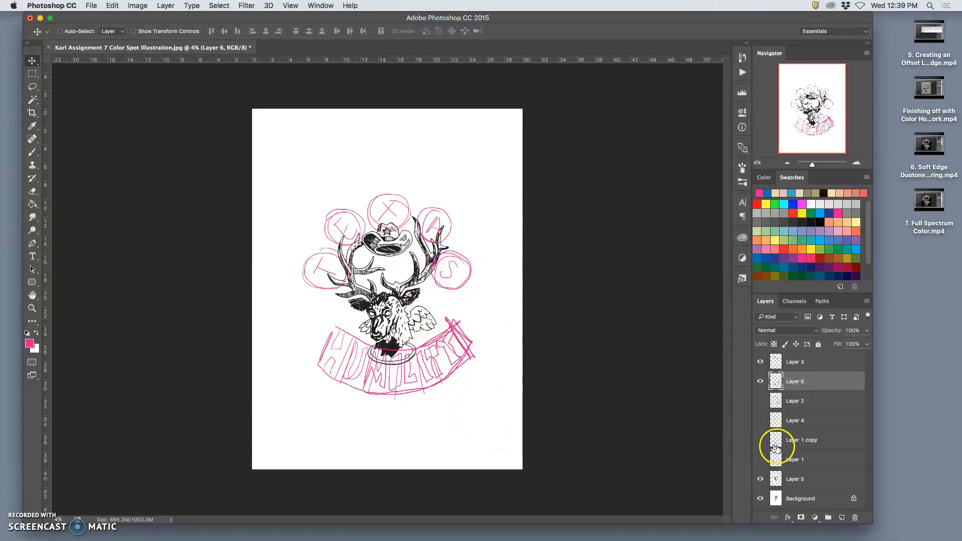
click(761, 385)
click(761, 385)
click(803, 388)
key(super+t)
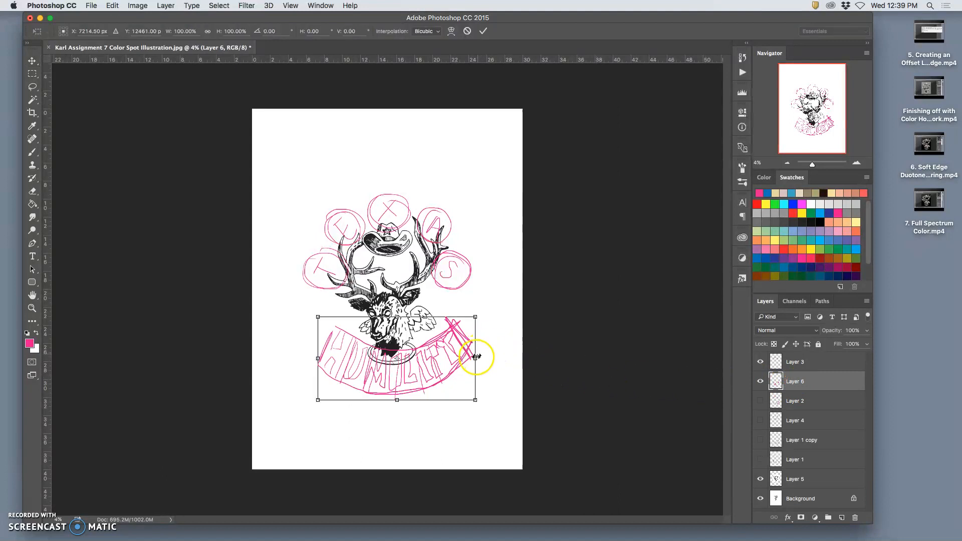
drag(475, 358, 472, 359)
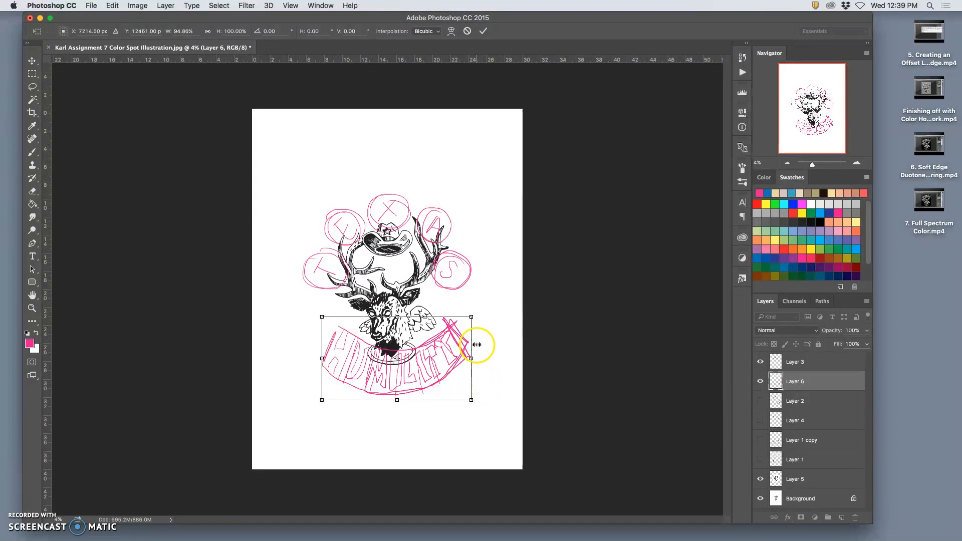
right_click(443, 329)
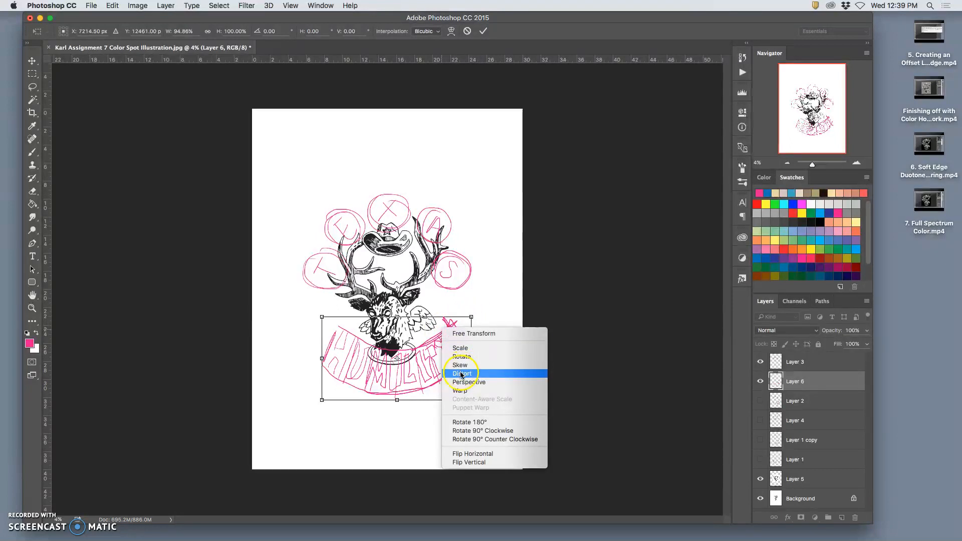
click(461, 373)
drag(470, 319, 482, 319)
drag(322, 317, 303, 311)
key(Escape)
- Narrow the Humility banner slightly around its center and fine-tune its position beneath the deer's head
key(ctrl+t)
drag(473, 358, 467, 357)
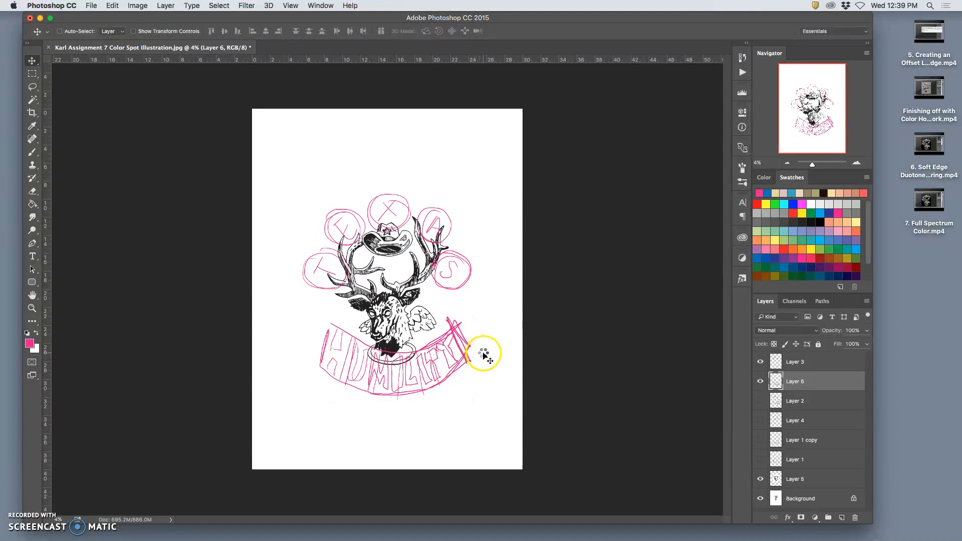
drag(414, 397, 414, 396)
- Warp the Humility banner with a custom mesh, pulling its lower corners and sides inward so both ends stand more upright
key(super+t)
right_click(410, 407)
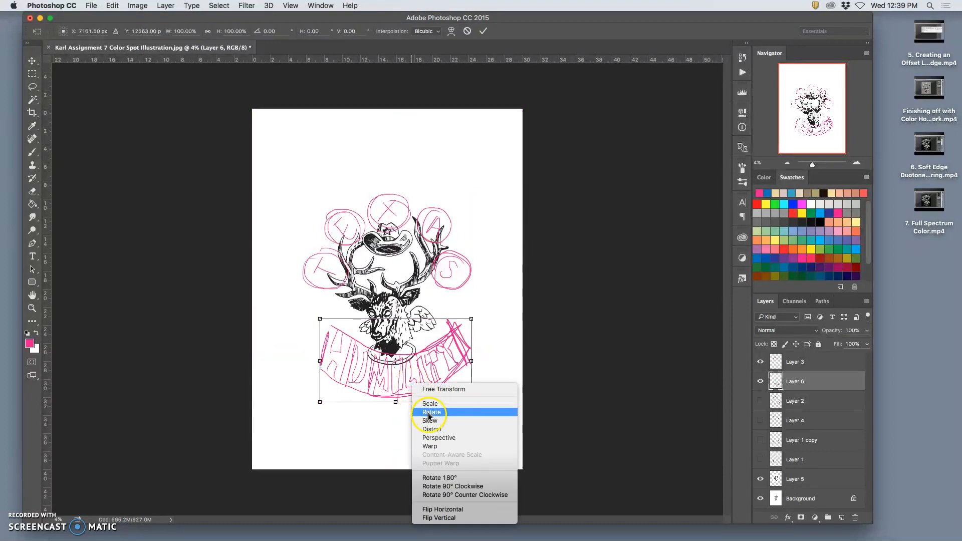
click(430, 446)
mouse_move(343, 333)
mouse_down()
mouse_move(321, 373)
mouse_move(318, 399)
mouse_move(333, 400)
mouse_up()
drag(325, 367, 335, 365)
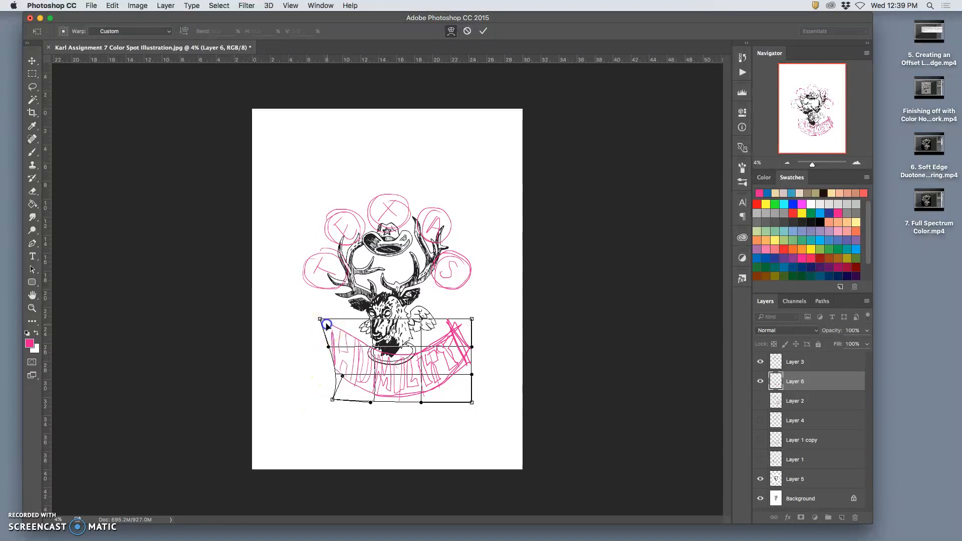
drag(469, 371, 439, 393)
drag(457, 327, 435, 330)
drag(457, 375, 454, 378)
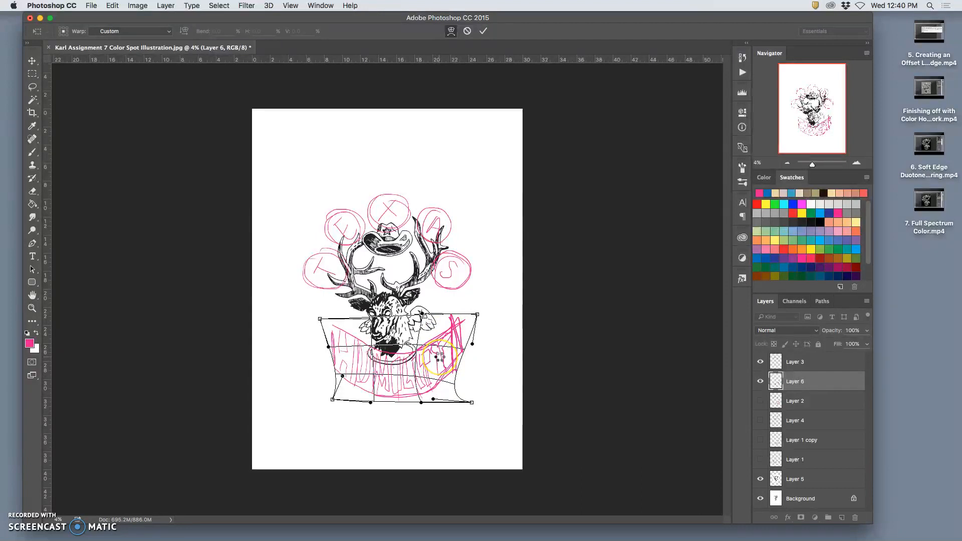
key(Return)
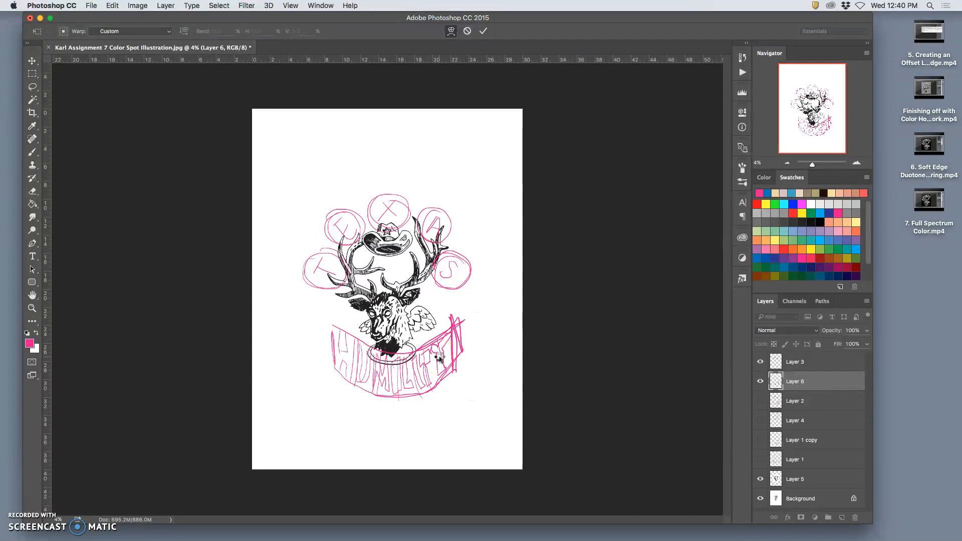
- Widen the Humility banner to 109.12% and shift it slightly up and to the left beneath the deer's head
key(ctrl+t)
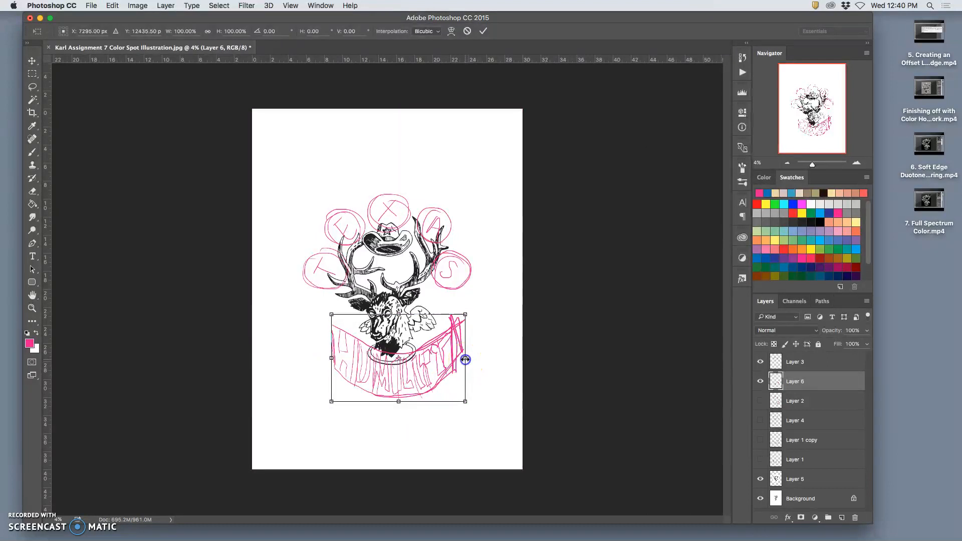
mouse_move(466, 359)
mouse_down()
mouse_move(438, 369)
mouse_move(459, 355)
mouse_up()
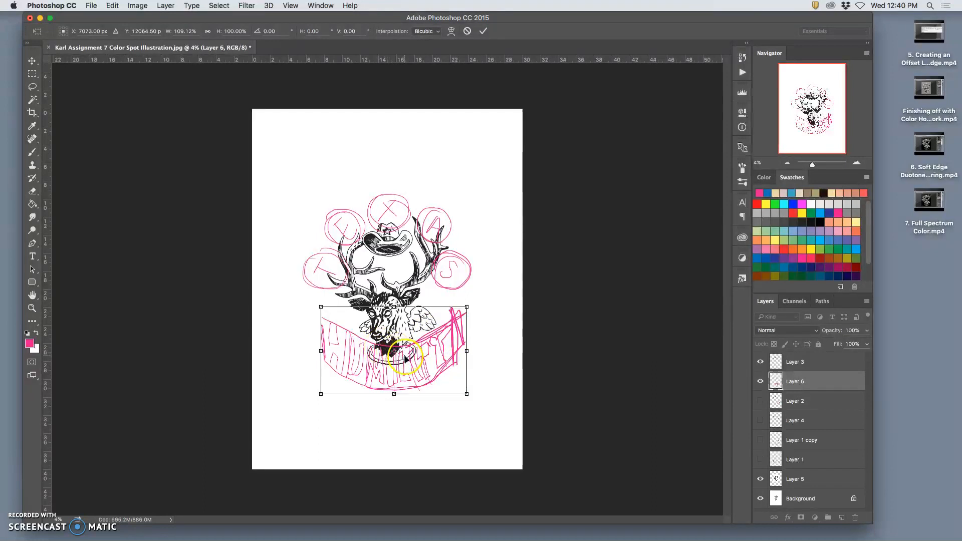
key(Left)
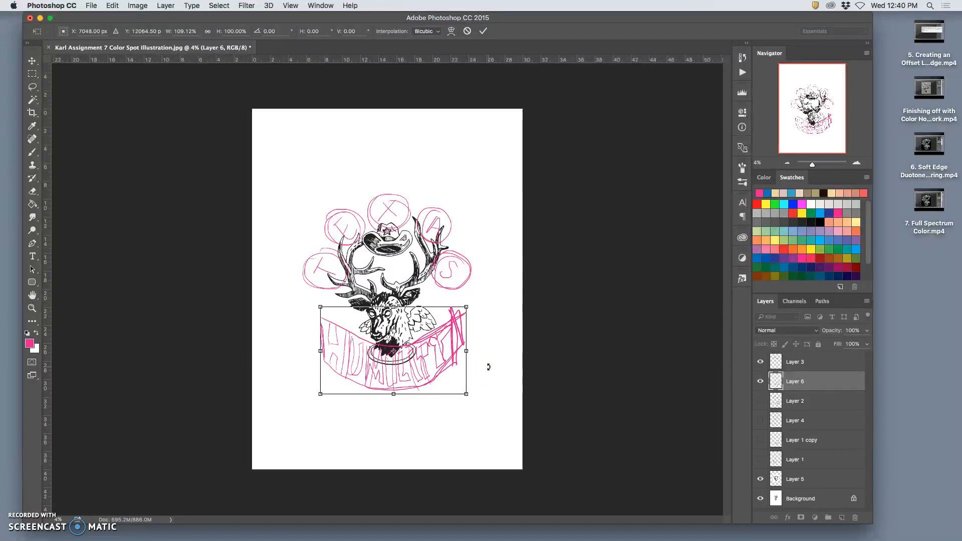
key(Return)
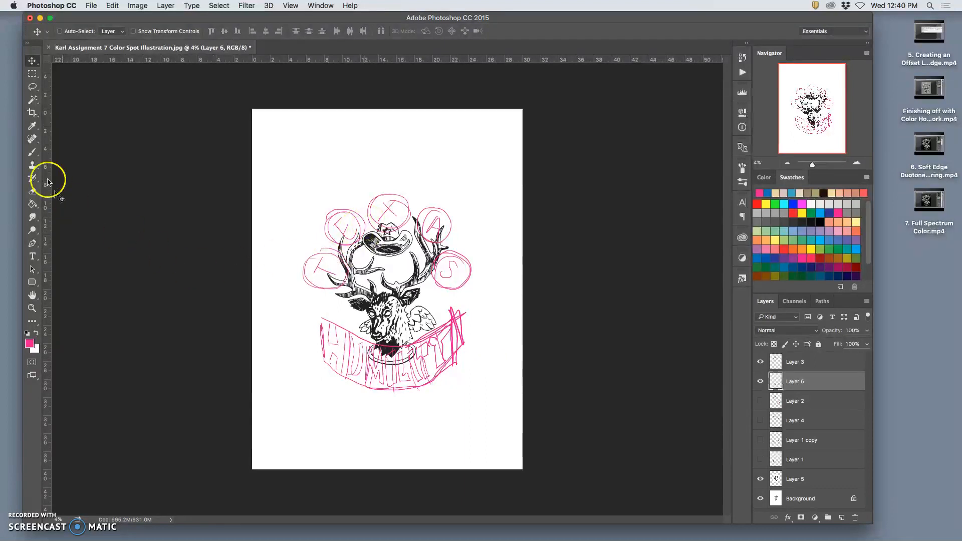
- Erase the stray strokes at the right end of the Humility banner using a hard 492 px Eraser at 100% opacity
click(33, 191)
click(66, 30)
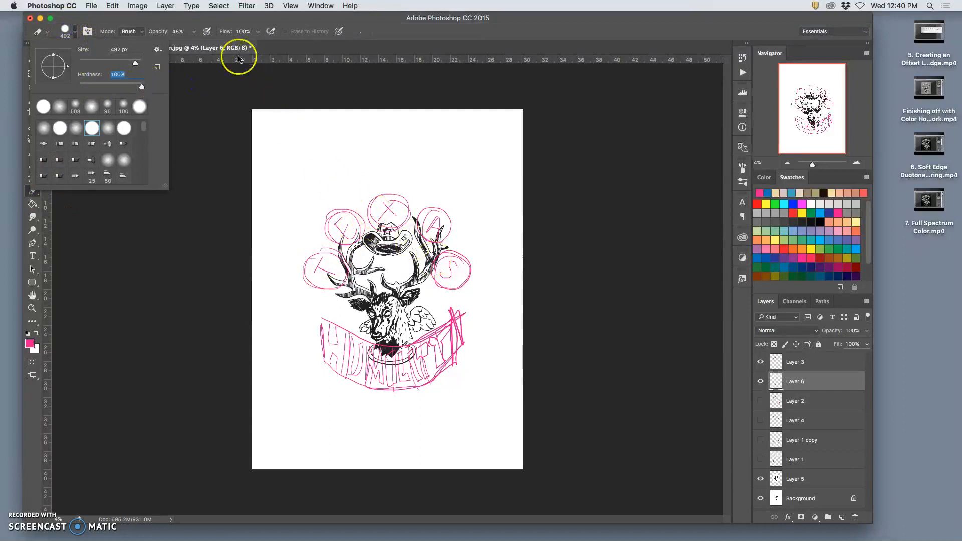
click(194, 32)
drag(205, 44, 247, 52)
click(468, 306)
mouse_move(465, 321)
mouse_down()
mouse_move(461, 359)
mouse_move(462, 305)
mouse_move(459, 360)
mouse_move(458, 309)
mouse_move(468, 308)
mouse_up()
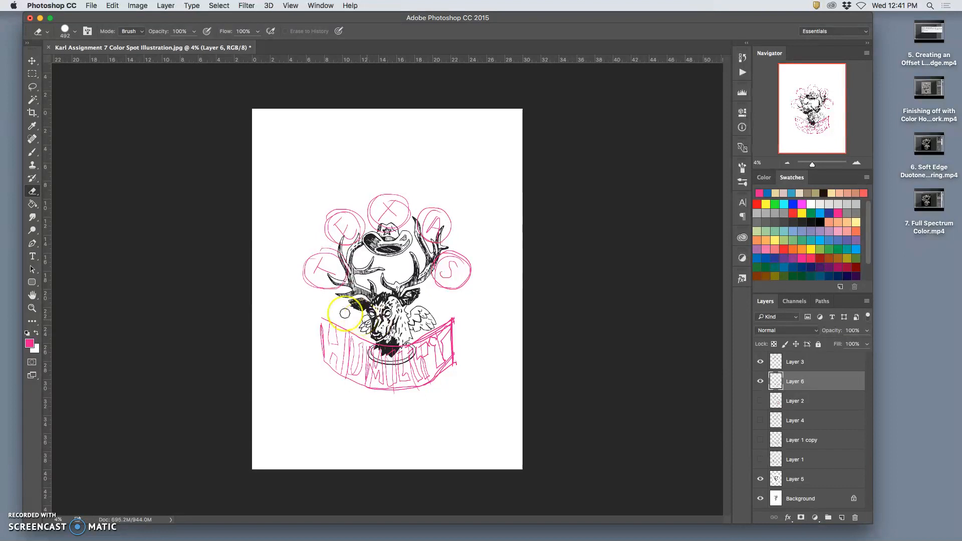
- Switch to Chrome to study the title lettering on the two Amazing Spider-Man covers, and return to Photoshop
mouse_move(644, 535)
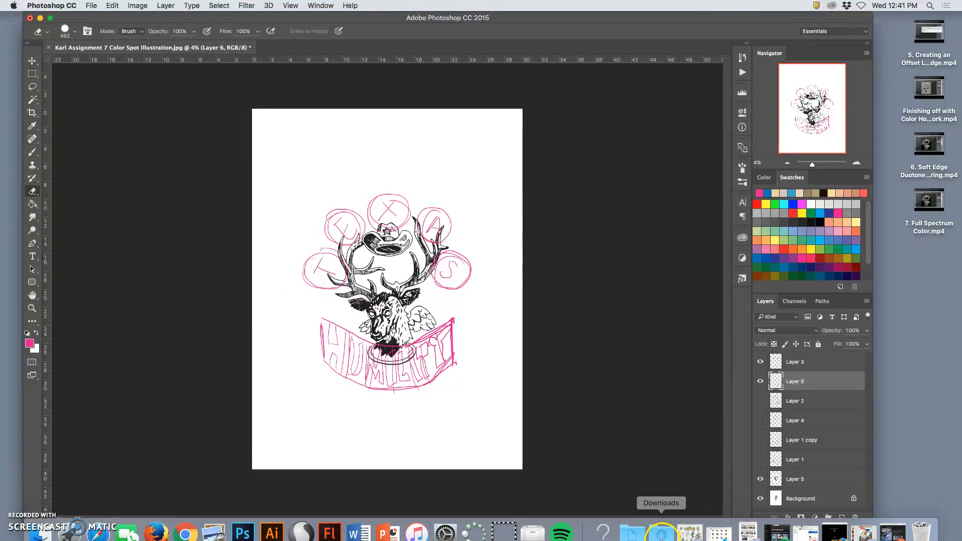
click(887, 524)
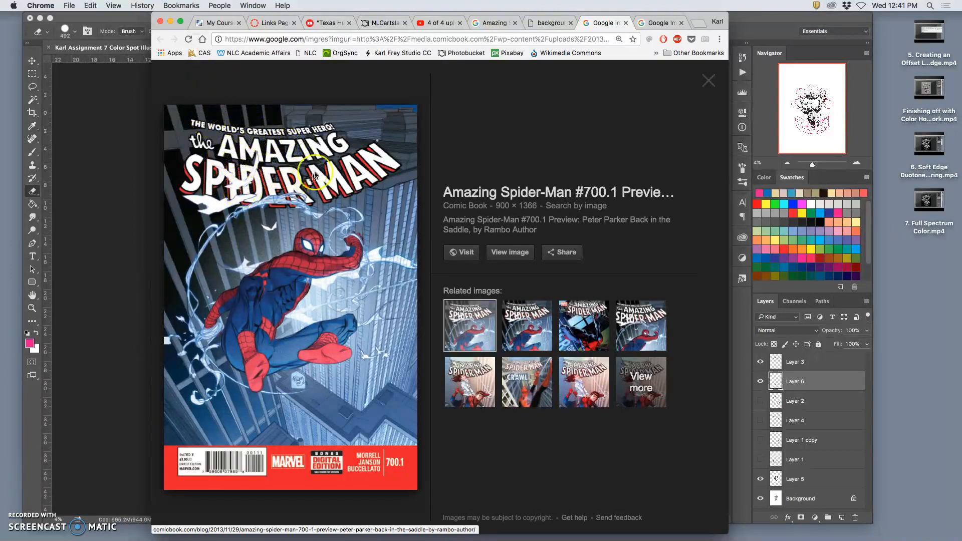
click(660, 25)
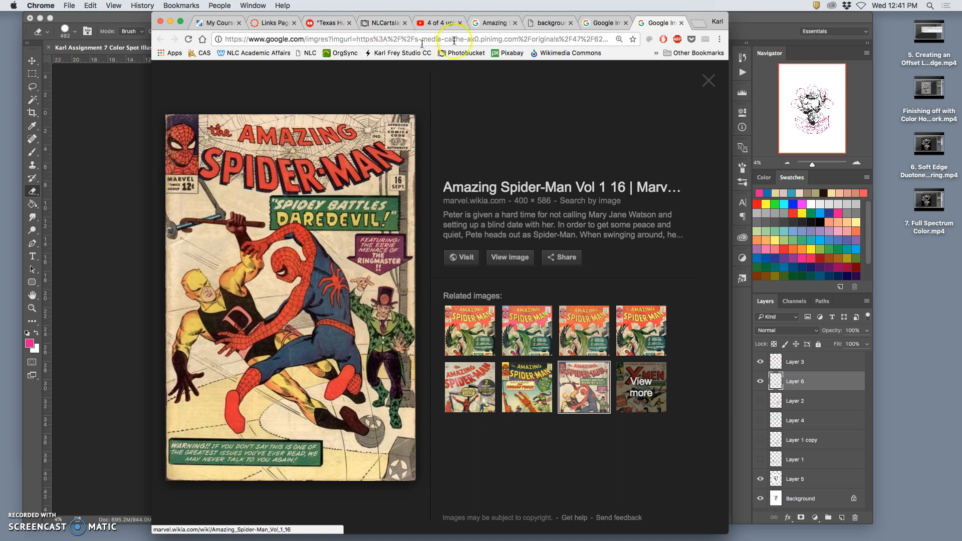
click(135, 102)
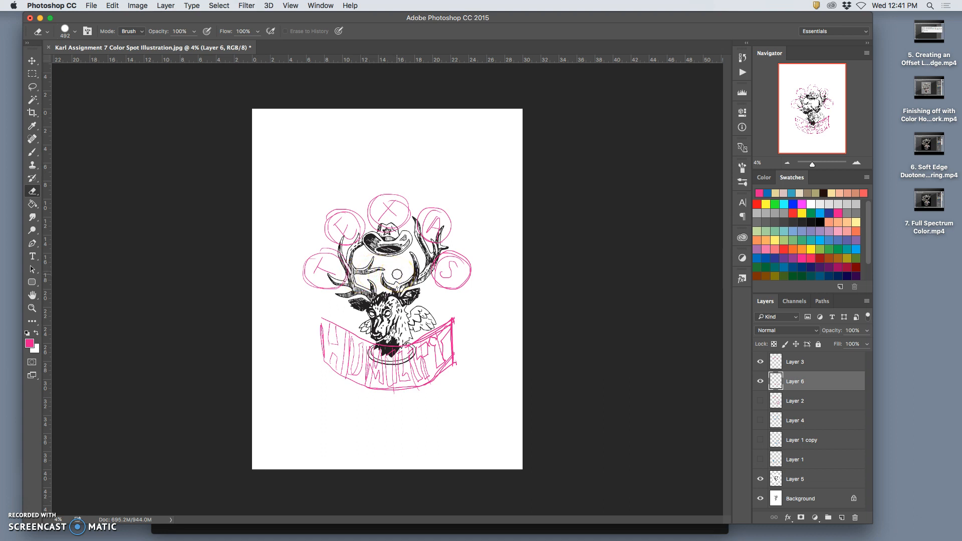
- Check the Texas Humility lettering alone by hiding the deer on Layer 5 and the Background, and show both again
click(760, 486)
click(761, 497)
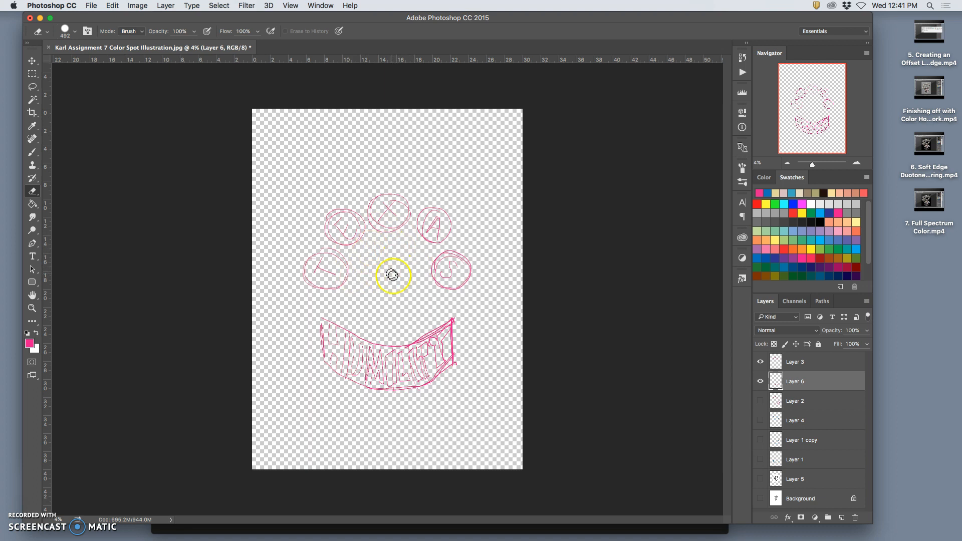
click(760, 479)
click(761, 499)
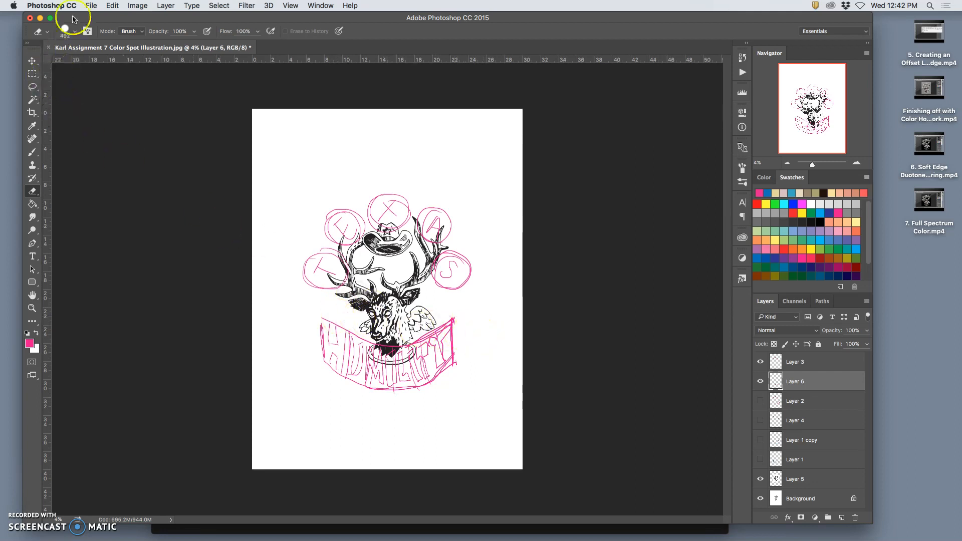
- Save the poster to the Desktop as a layered Photoshop PDF, changing the file name to end in "Assignment 8 Poster Text Sketch"
click(95, 5)
click(115, 109)
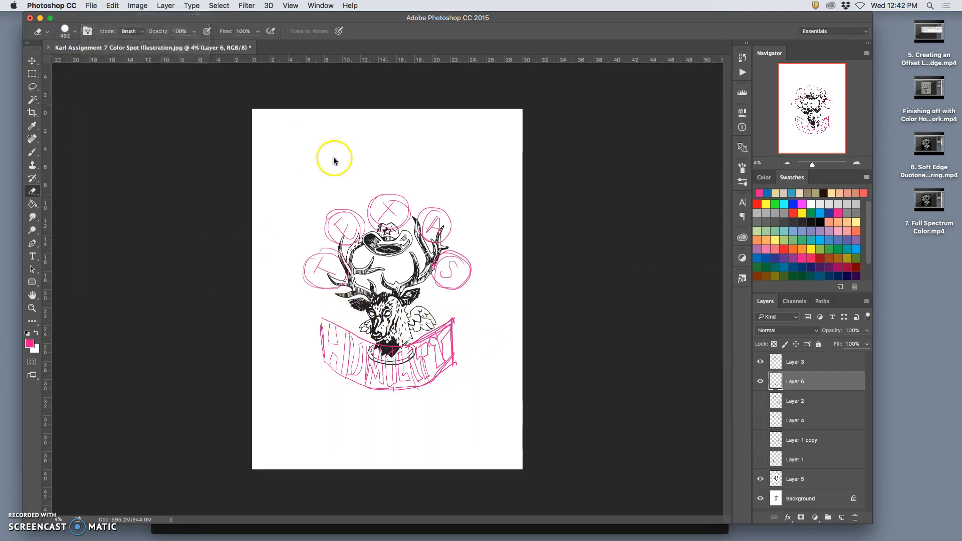
click(474, 124)
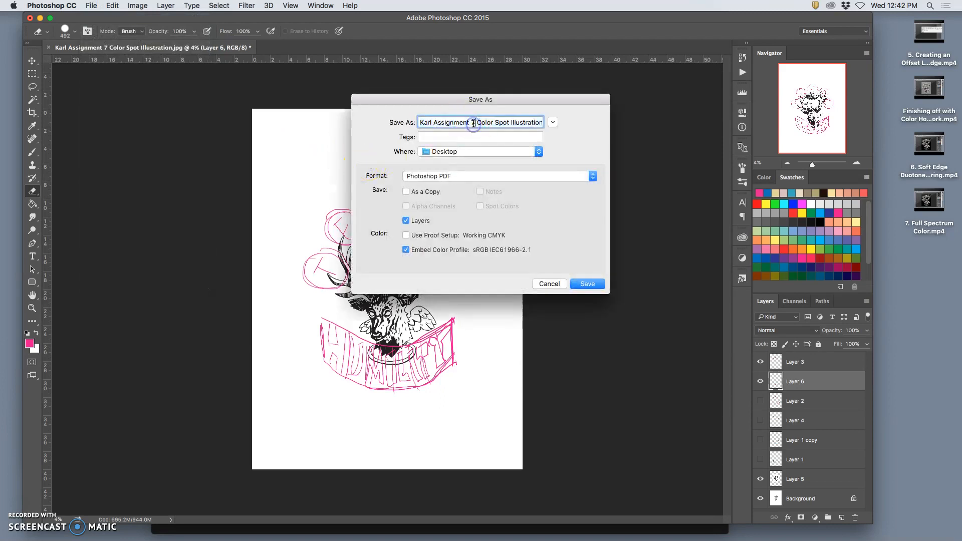
drag(477, 123, 530, 123)
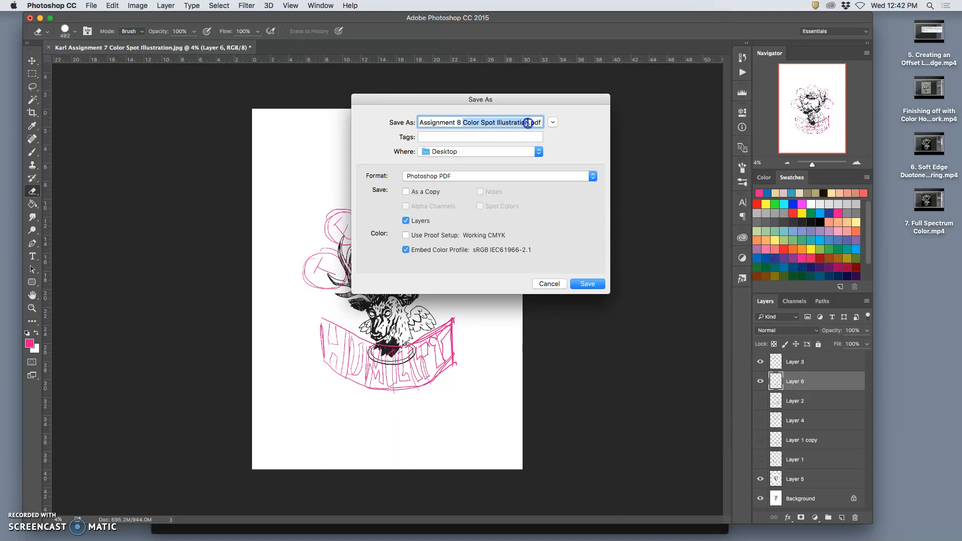
text(Poste)
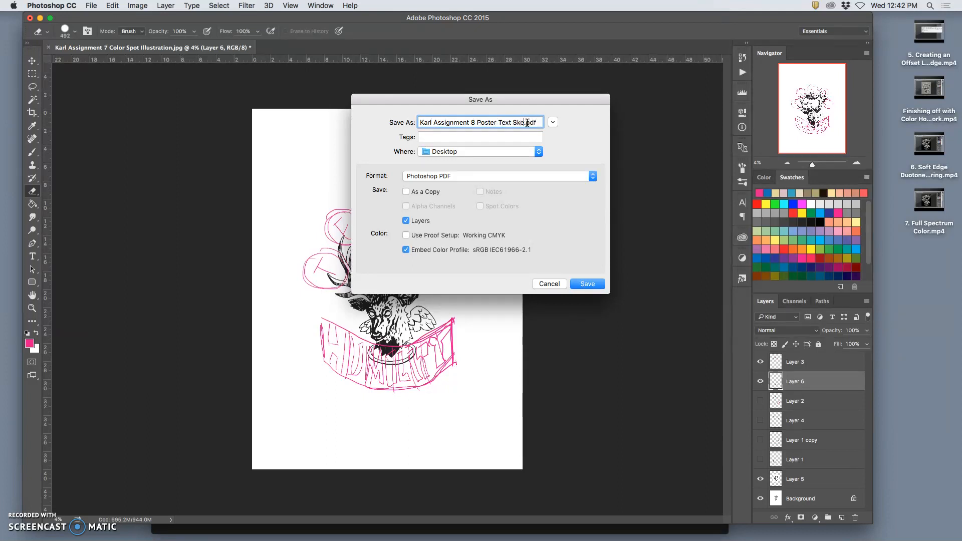
click(597, 288)
click(558, 196)
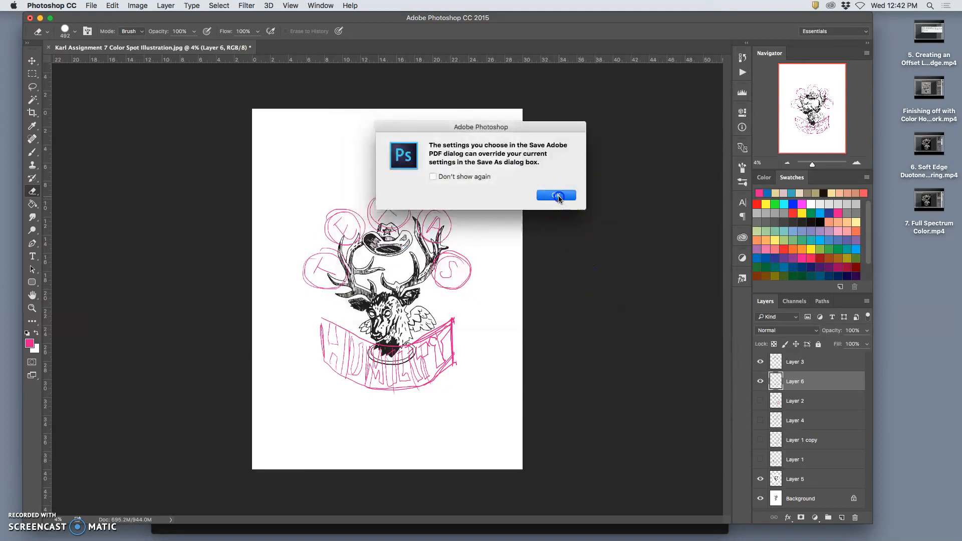
click(638, 423)
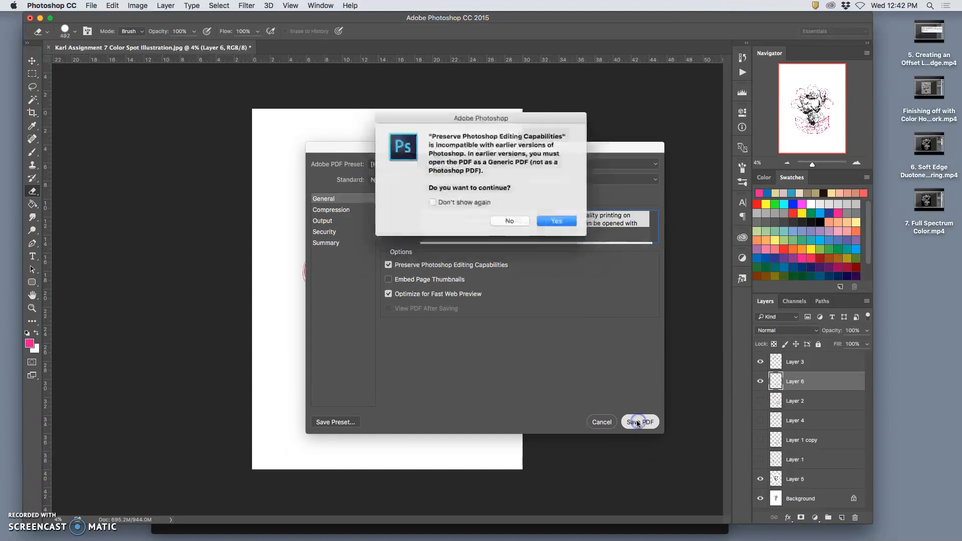
click(557, 222)
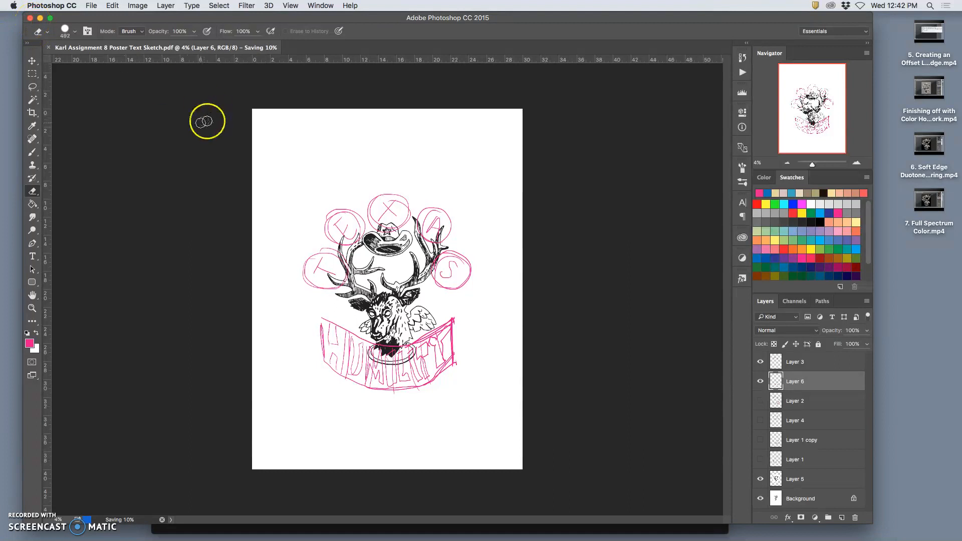
- Crop the canvas evenly on all sides around the deer and lettering, keeping the 7 by 9.4 ratio
click(32, 115)
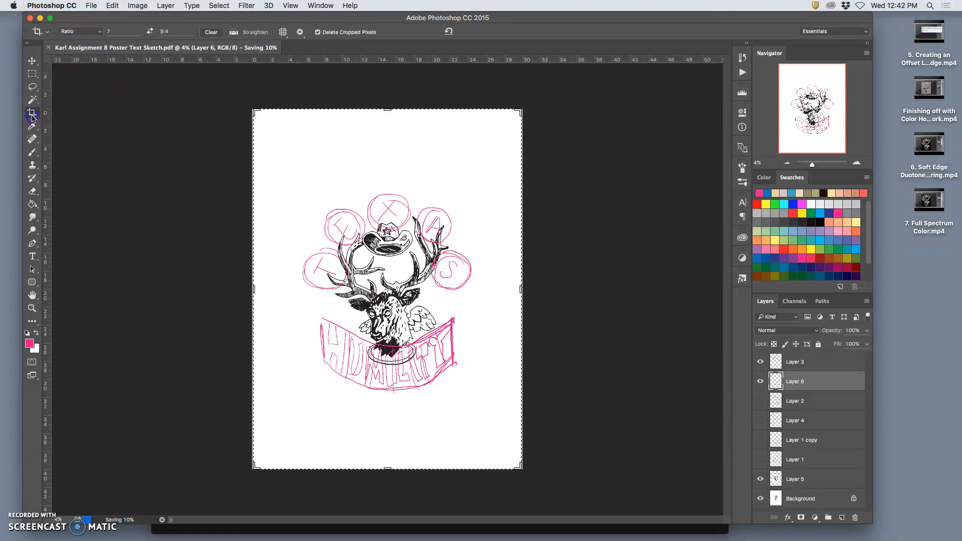
drag(254, 110, 305, 156)
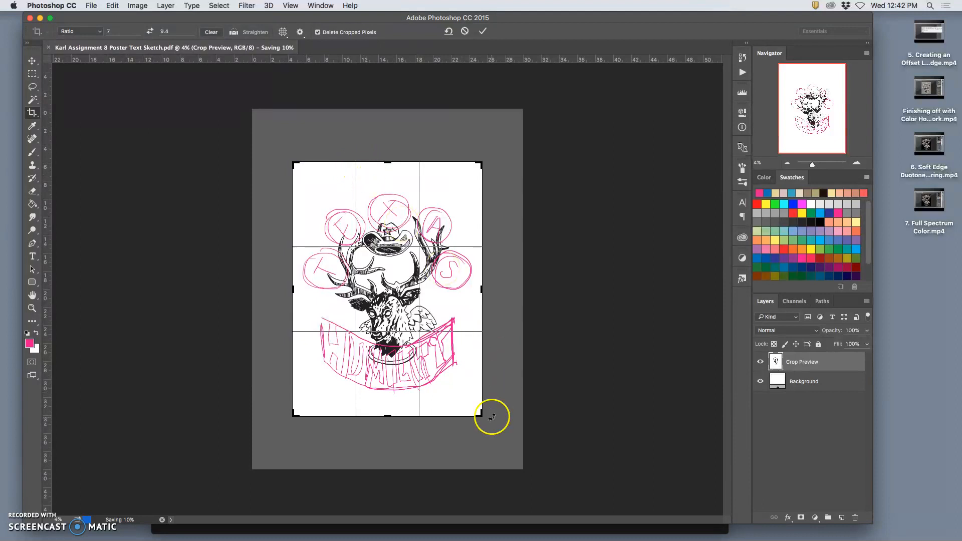
drag(482, 415, 489, 425)
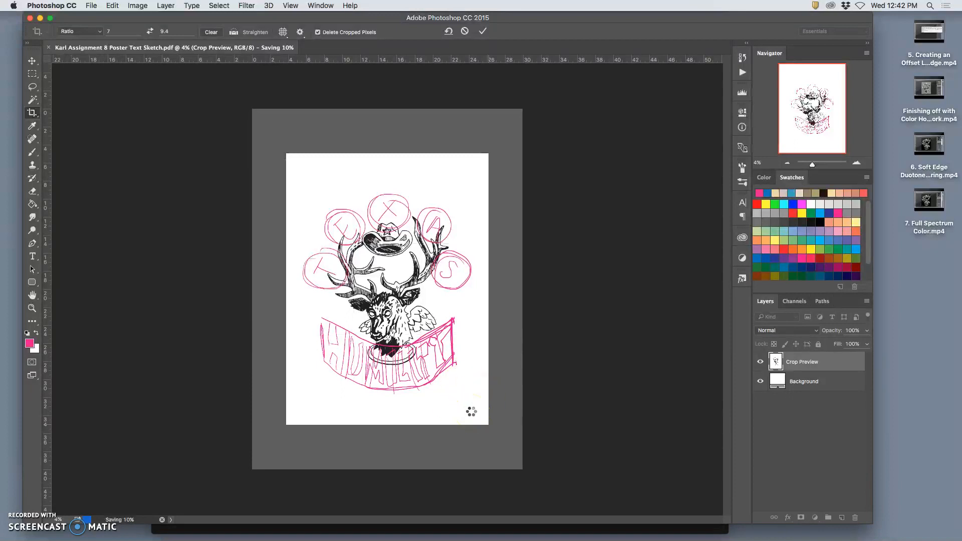
click(31, 114)
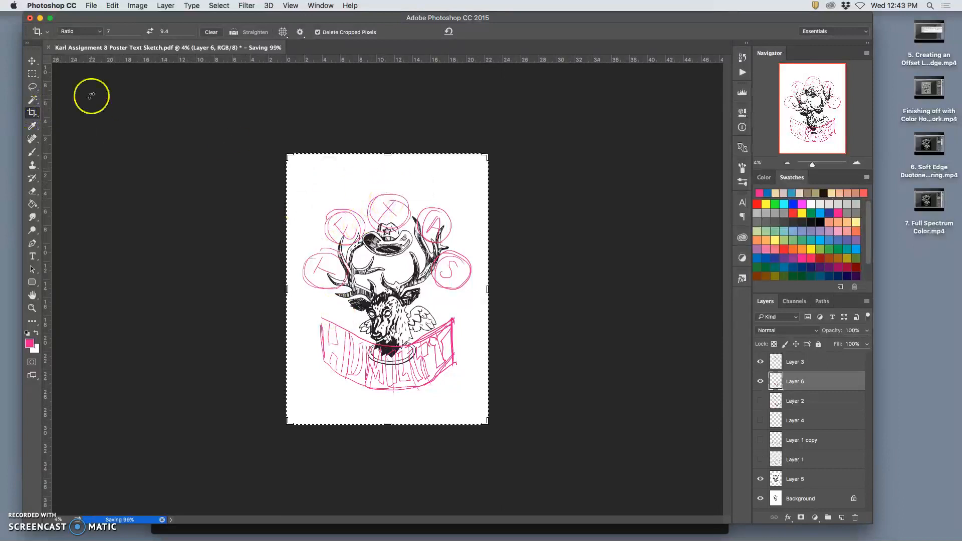
click(31, 61)
drag(372, 185, 372, 185)
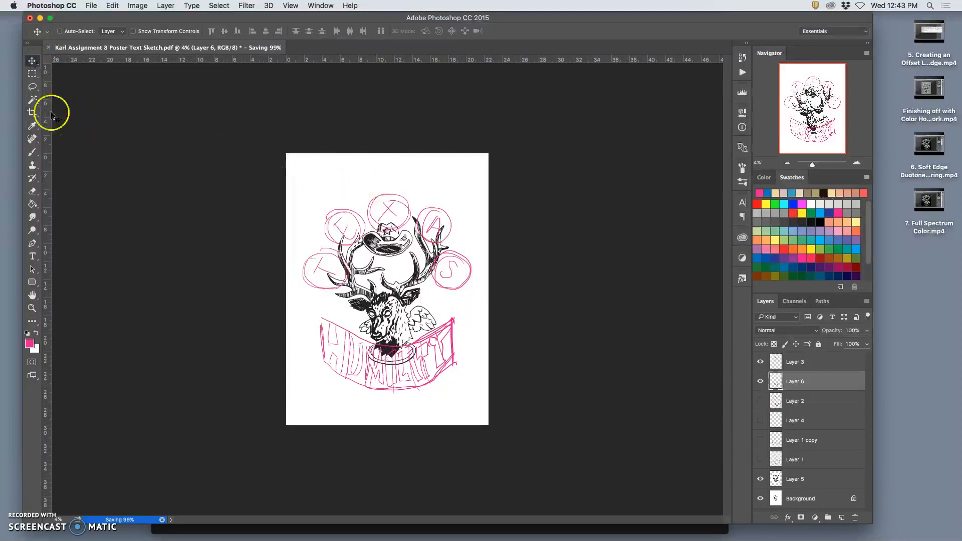
- Expand the canvas slightly around the artwork, adding extra height with the crop ratio cleared, and save the document
click(32, 112)
mouse_move(386, 423)
mouse_down()
mouse_move(387, 450)
mouse_move(386, 436)
mouse_up()
click(211, 33)
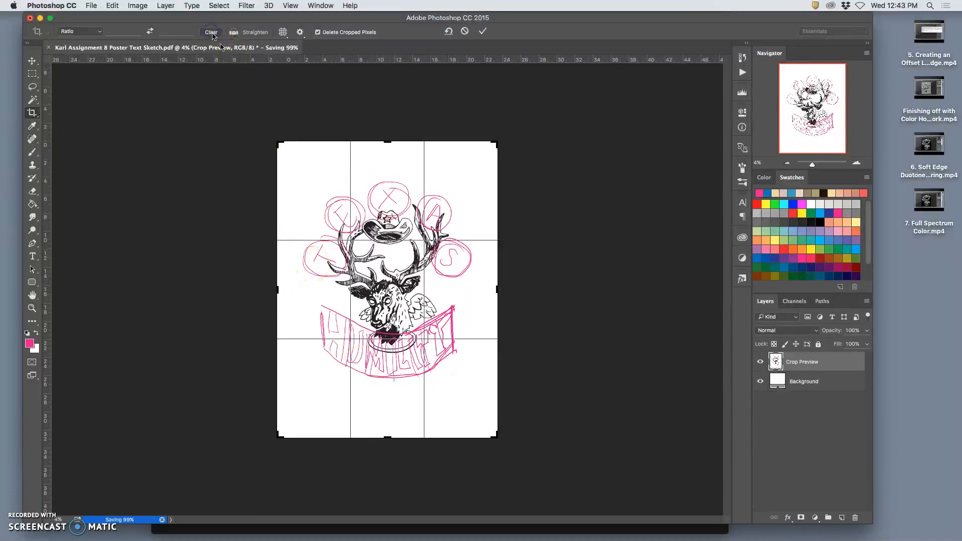
drag(388, 437, 387, 445)
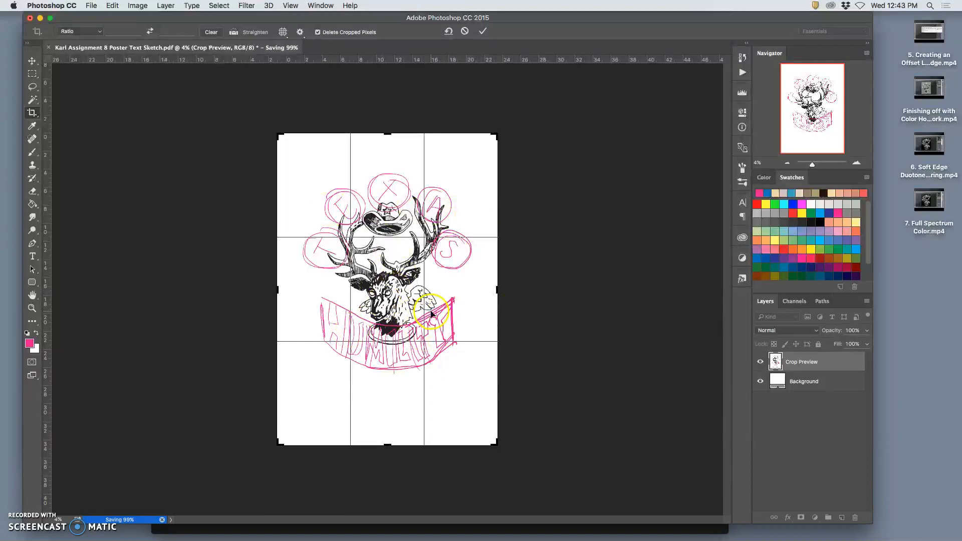
key(Return)
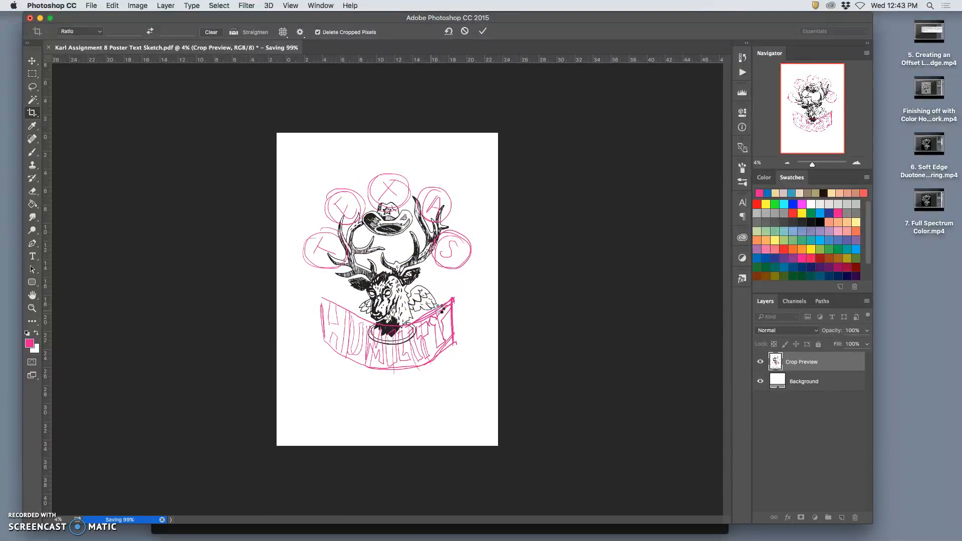
click(91, 6)
click(107, 98)
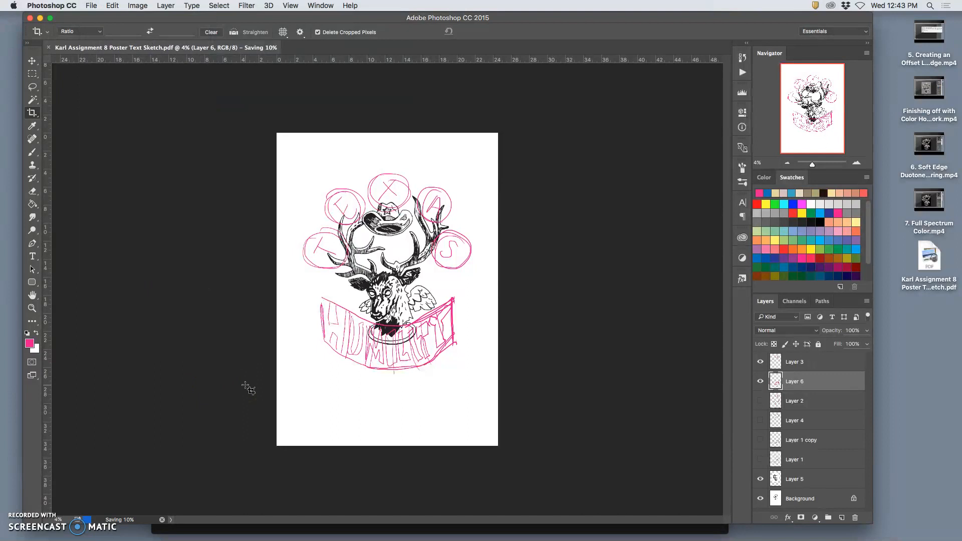
- Switch to Chrome and open dafont.com in a new tab
mouse_move(341, 526)
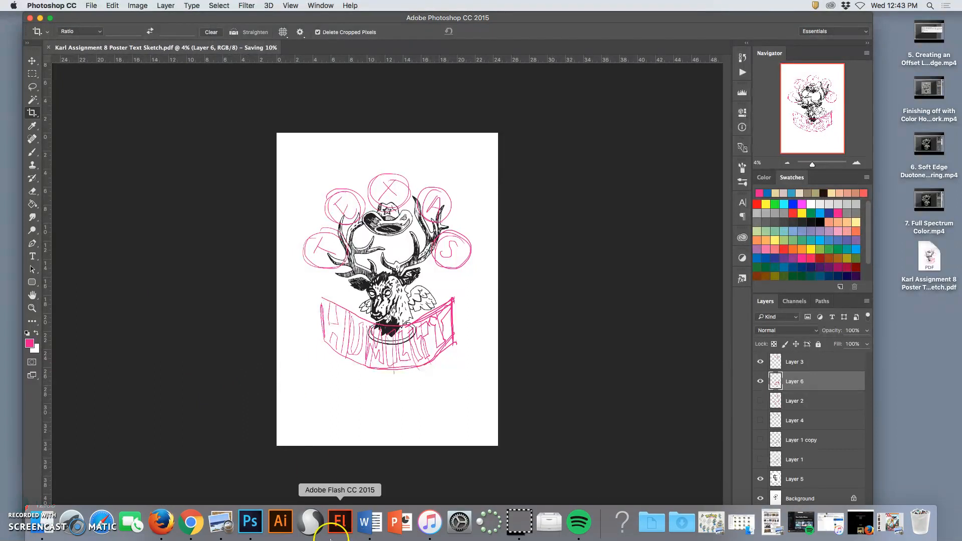
click(181, 523)
click(700, 25)
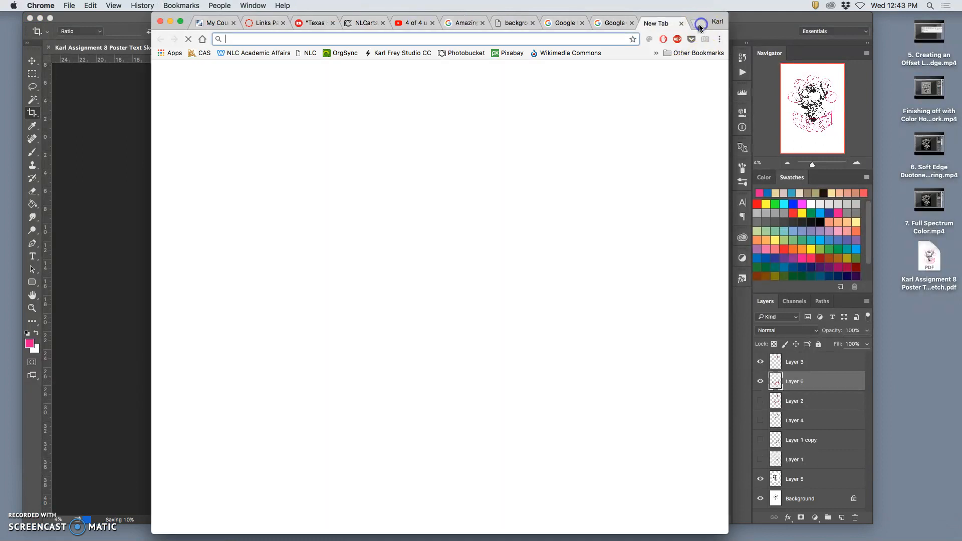
text(dafont.com)
key(Return)
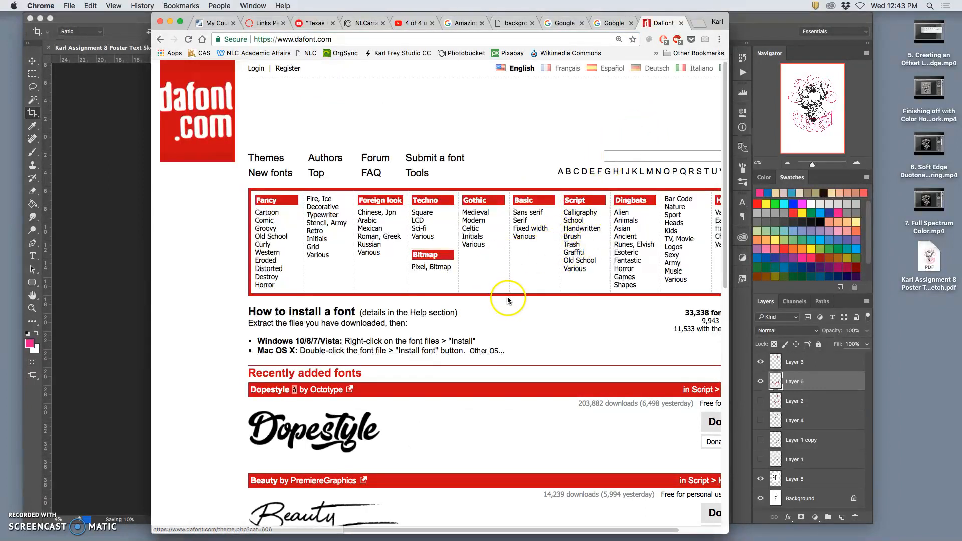
- Browse the DaFont category list and recently added fonts for lettering ideas, and return to Photoshop
scroll(507, 299, right, 2)
scroll(515, 296, down, 10)
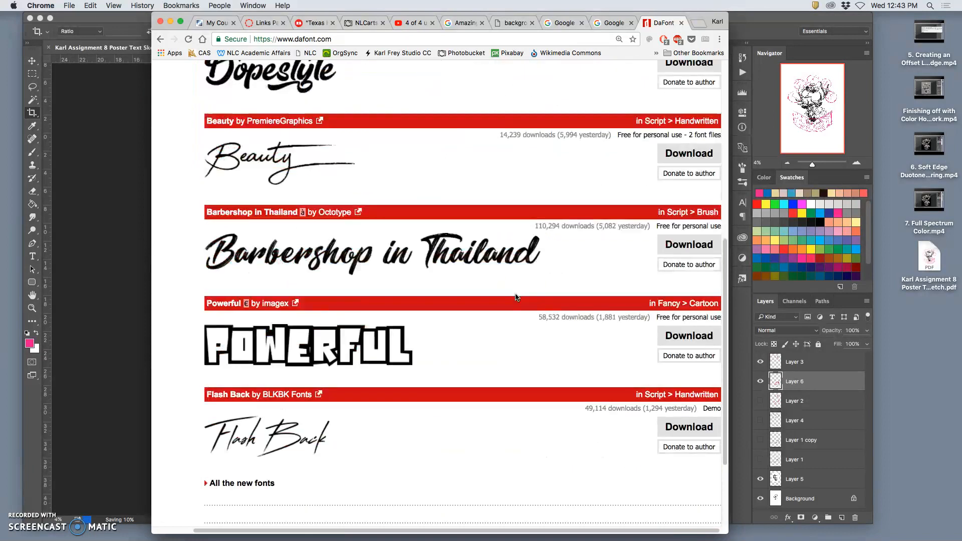
scroll(391, 286, up, 10)
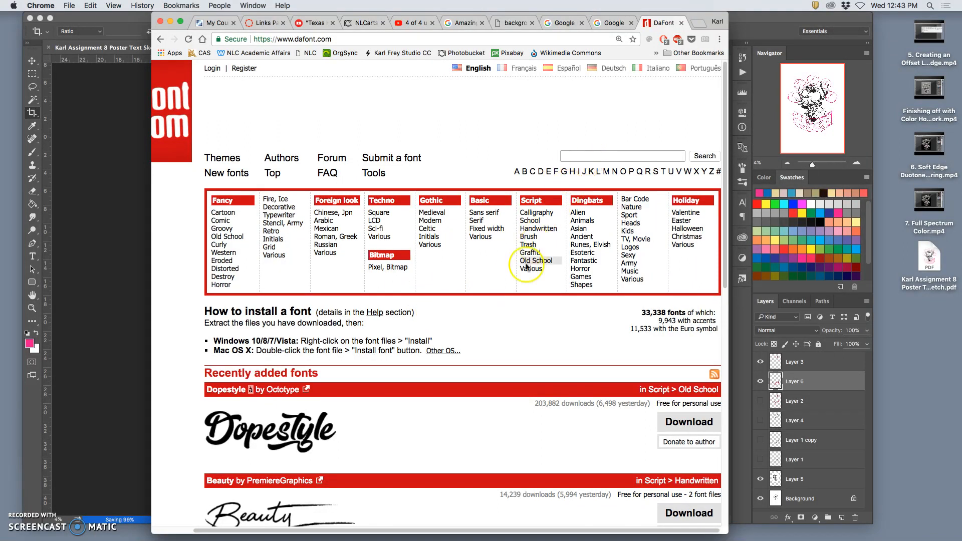
scroll(471, 316, down, 3)
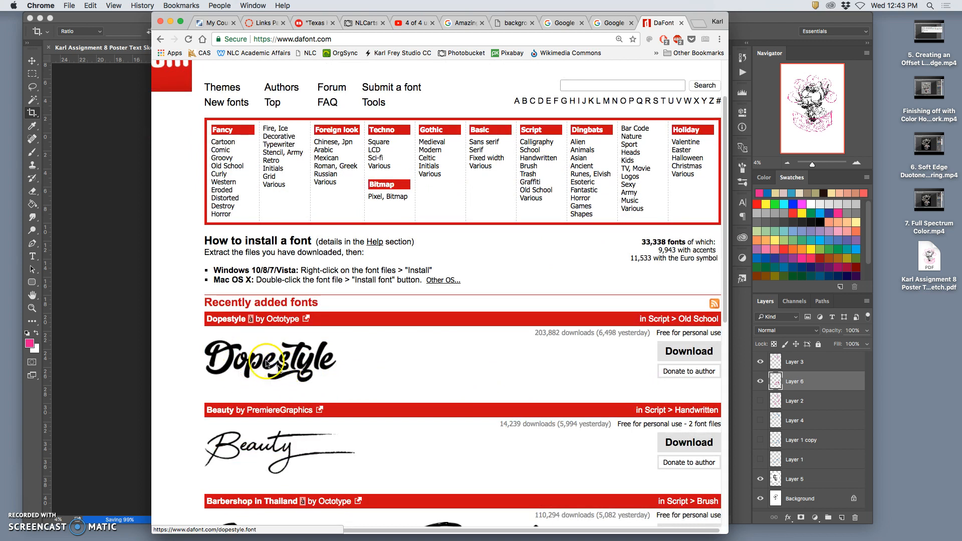
click(101, 306)
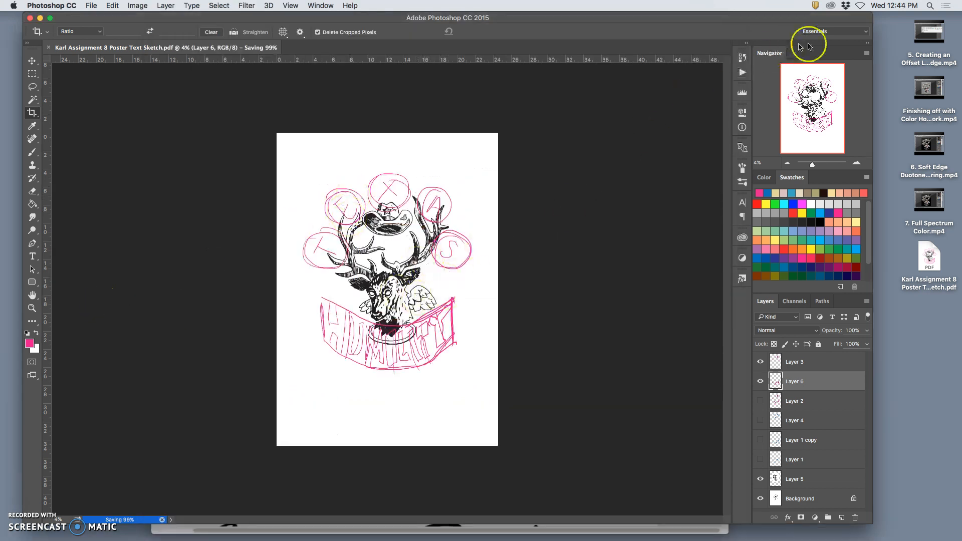
- Switch to Chrome and search DaFont for "texas" fonts
drag(752, 17, 761, 137)
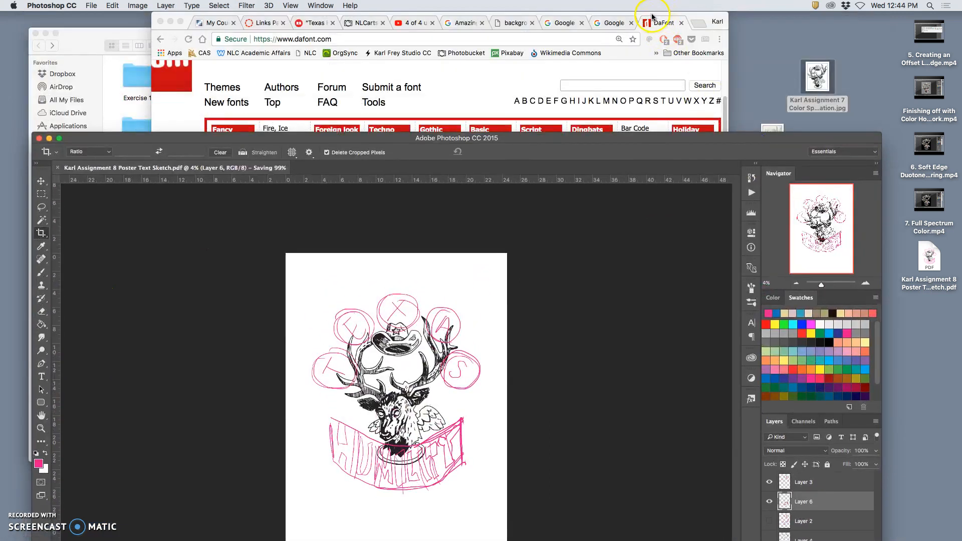
click(652, 18)
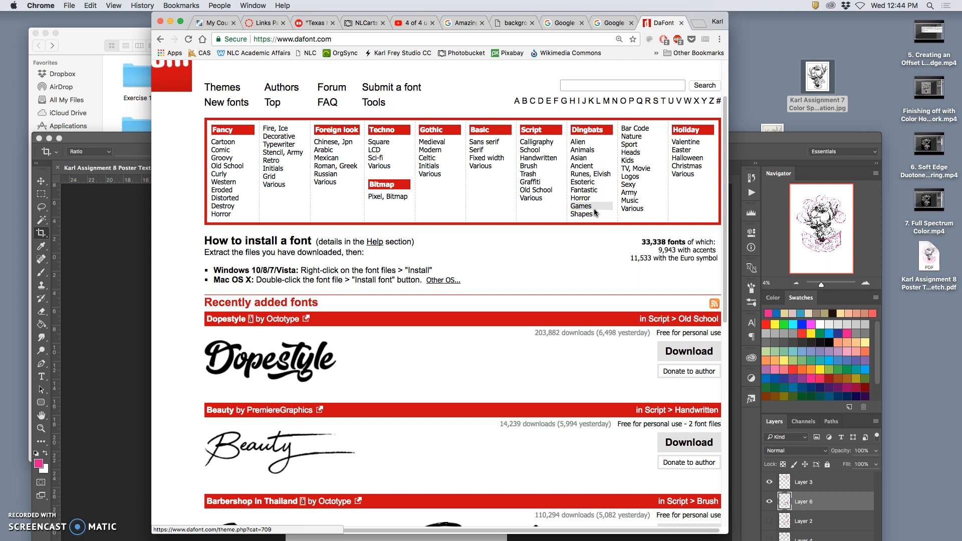
scroll(440, 262, up, 3)
click(591, 156)
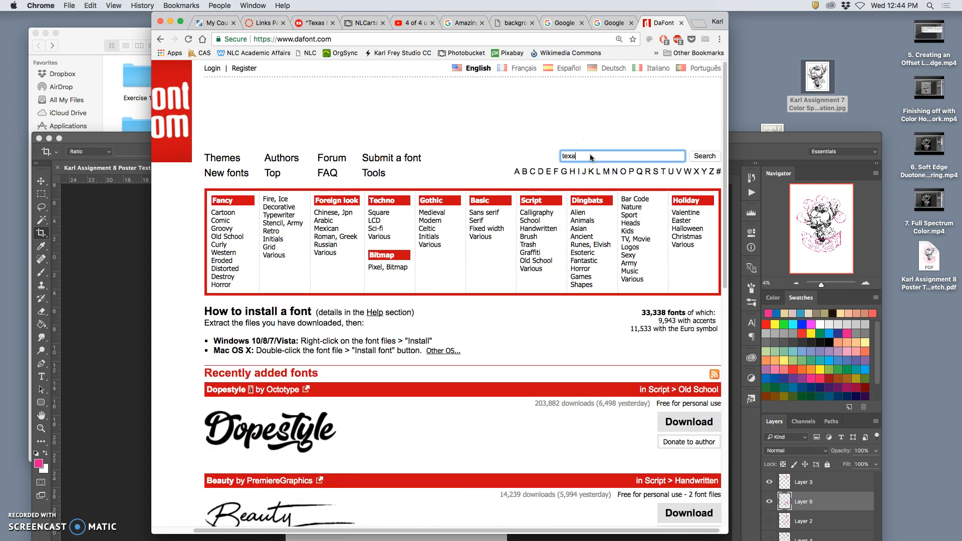
click(704, 156)
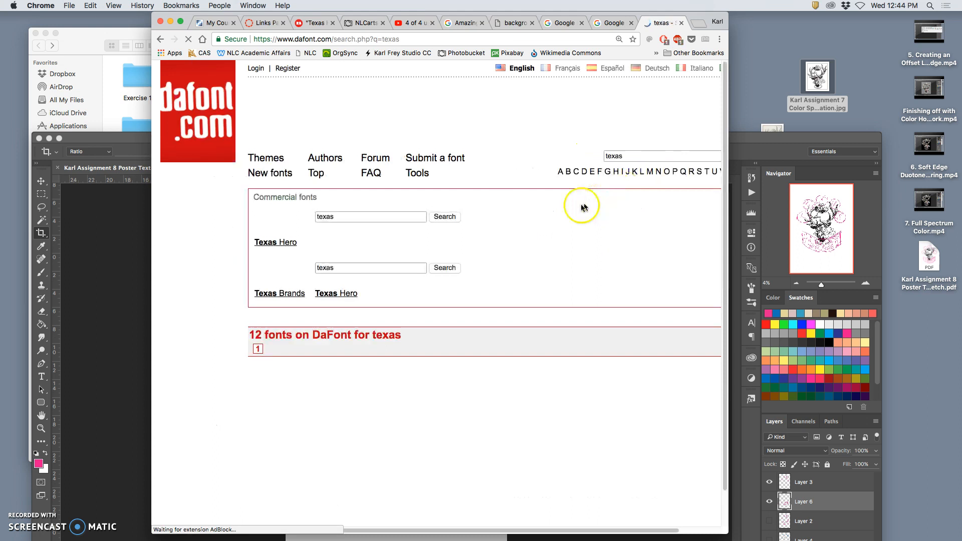
- Look through the Texas font results for lettering styles that suit the poster title
scroll(570, 212, down, 10)
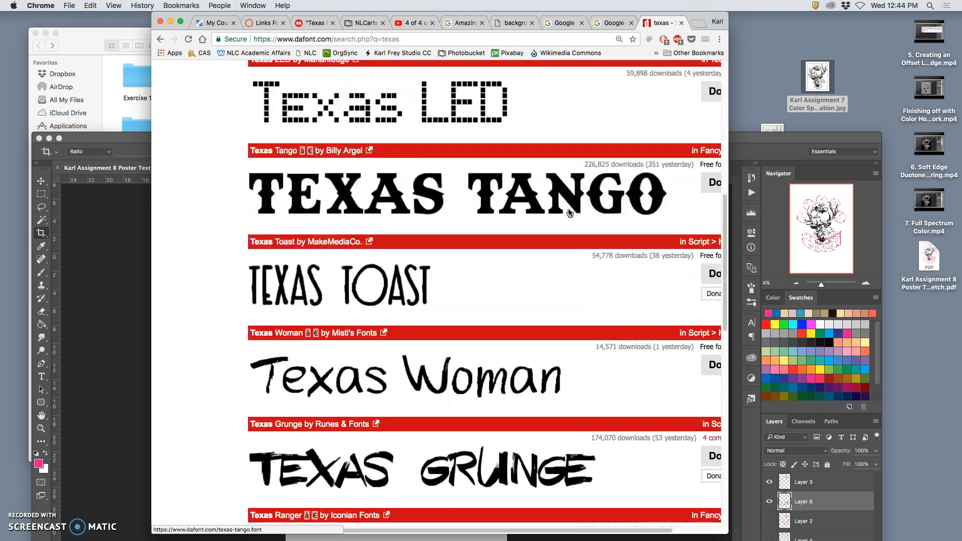
scroll(569, 212, down, 9)
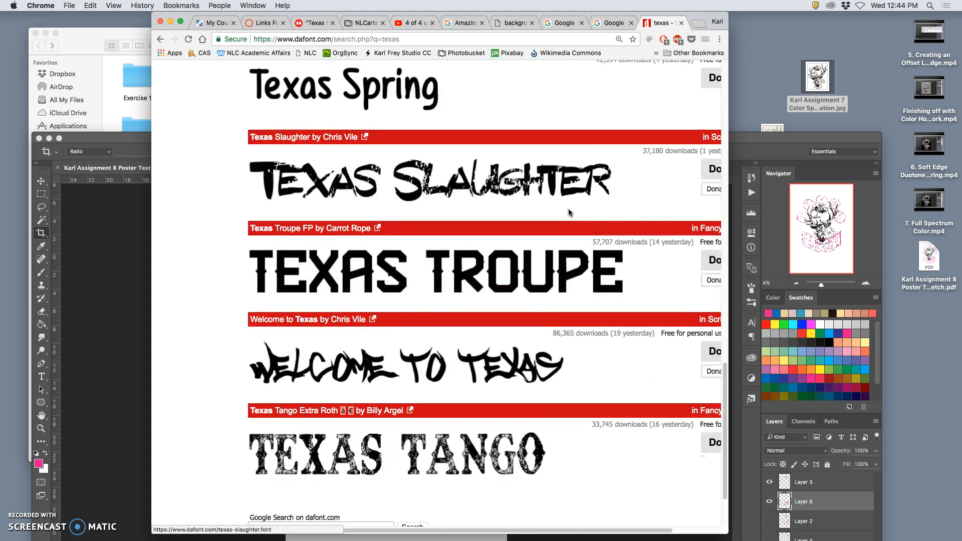
scroll(568, 212, up, 5)
scroll(569, 211, down, 3)
click(365, 281)
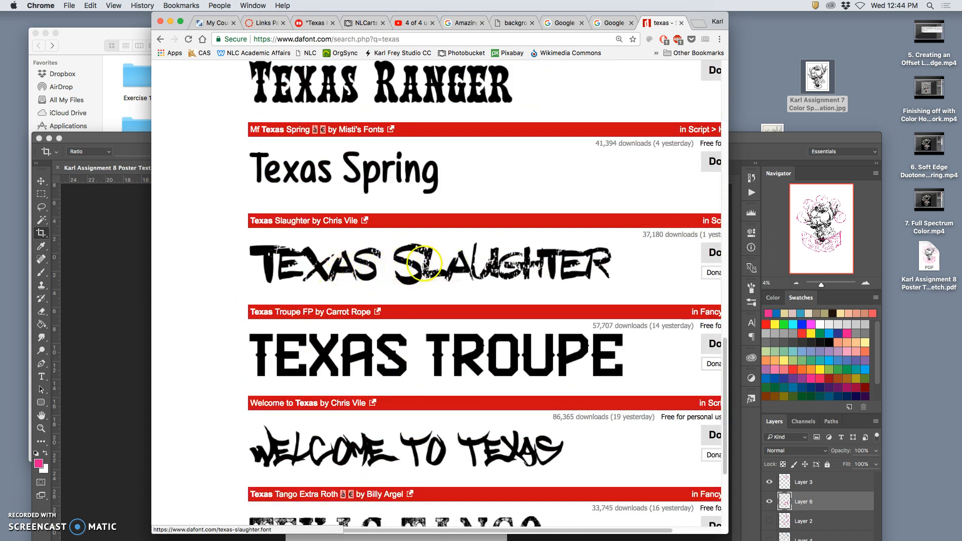
scroll(435, 265, down, 4)
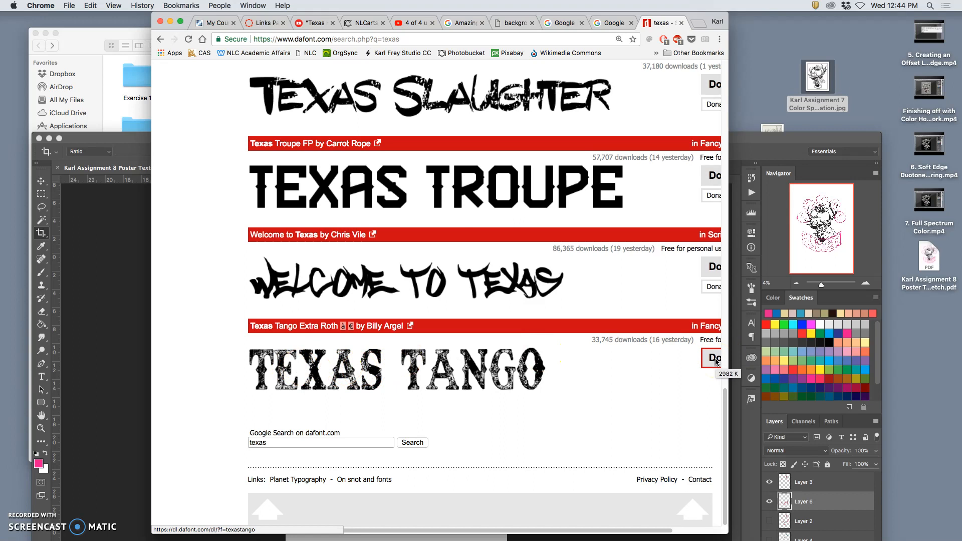
scroll(547, 353, up, 5)
scroll(546, 353, down, 5)
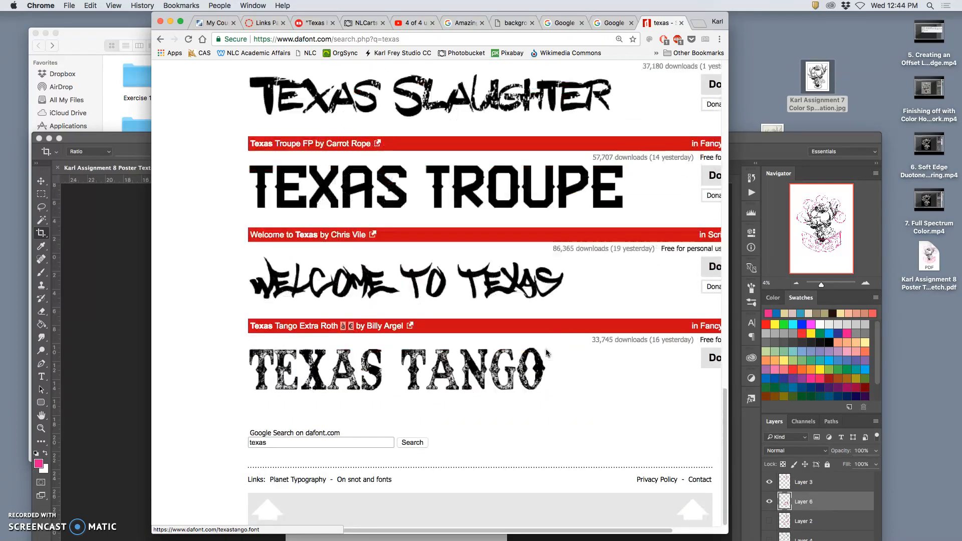
- Download the distressed Texas Tango Extra Roth font and the Texas Troupe FP font
click(694, 367)
click(534, 155)
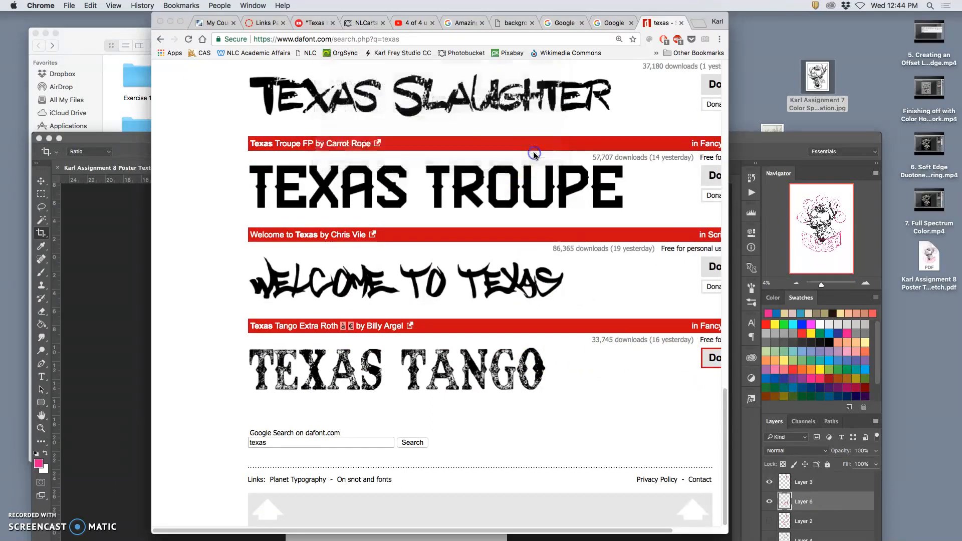
click(712, 179)
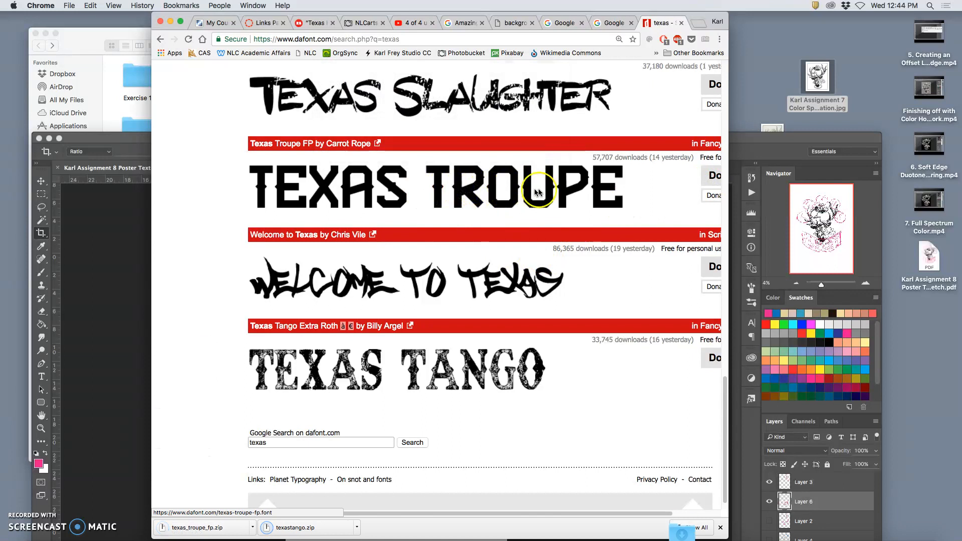
- Download the solid Western-style Texas Tango font from the same search results
scroll(538, 275, up, 1)
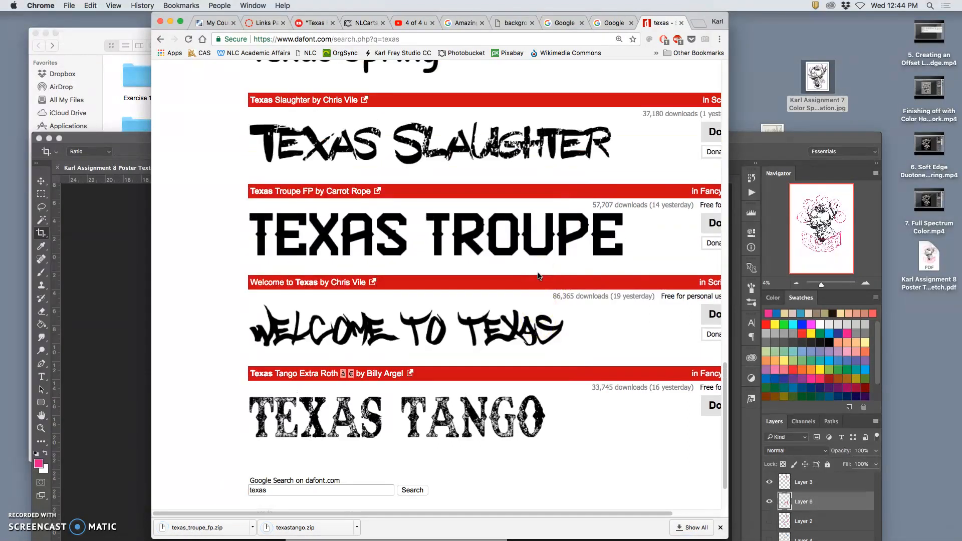
scroll(539, 276, up, 1)
click(455, 201)
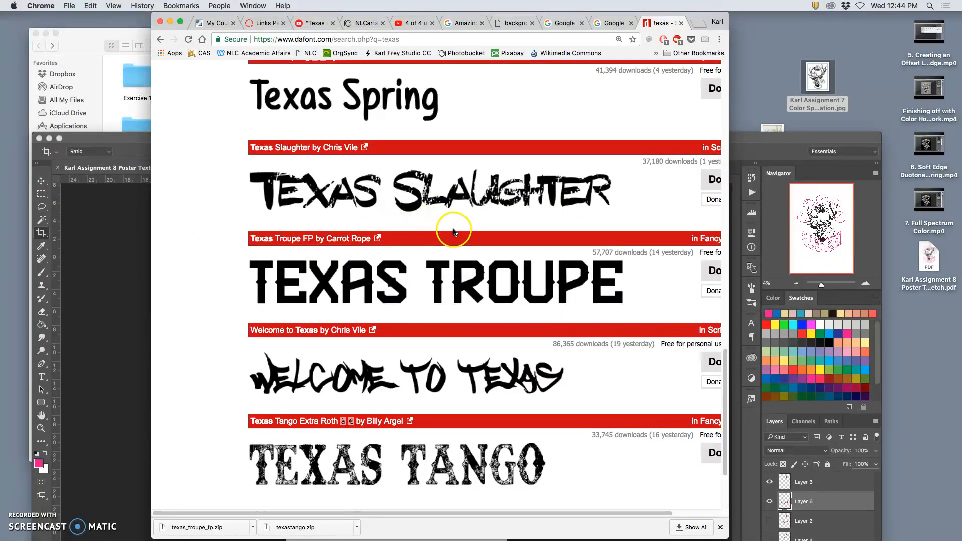
scroll(454, 232, up, 10)
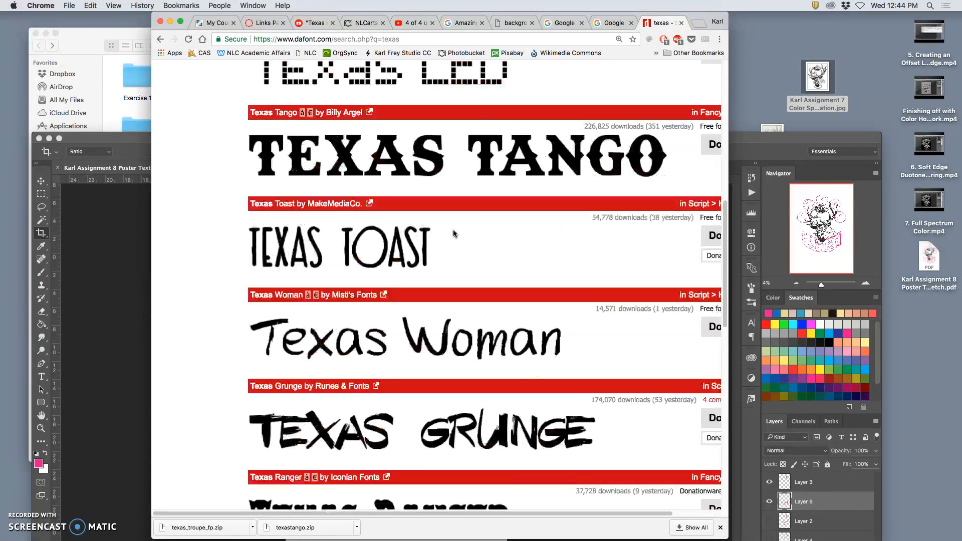
click(714, 145)
- Check the remaining Texas fonts and switch back to the poster sketch in Photoshop, moving its window back up the screen
scroll(509, 269, down, 8)
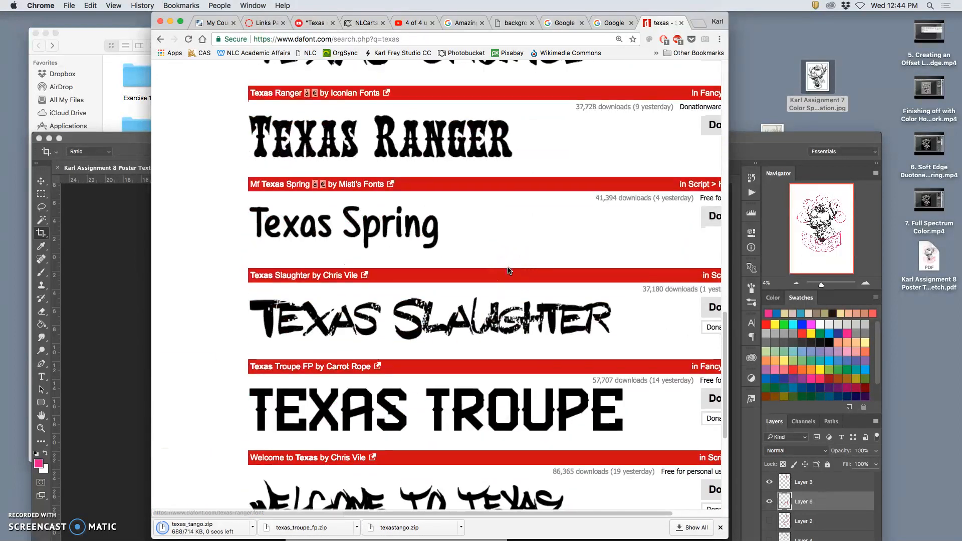
scroll(509, 270, down, 2)
scroll(509, 271, up, 20)
scroll(508, 270, down, 20)
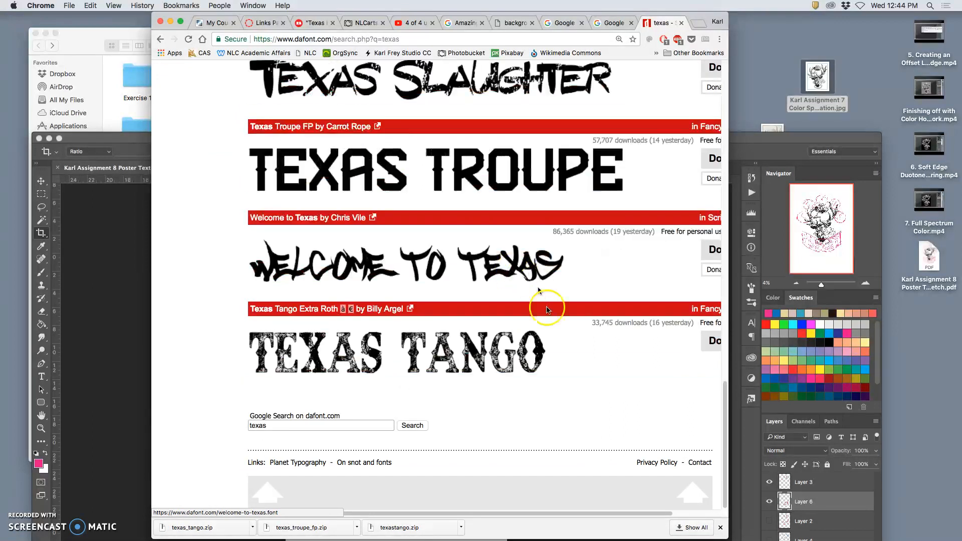
scroll(578, 416, right, 2)
scroll(577, 414, up, 20)
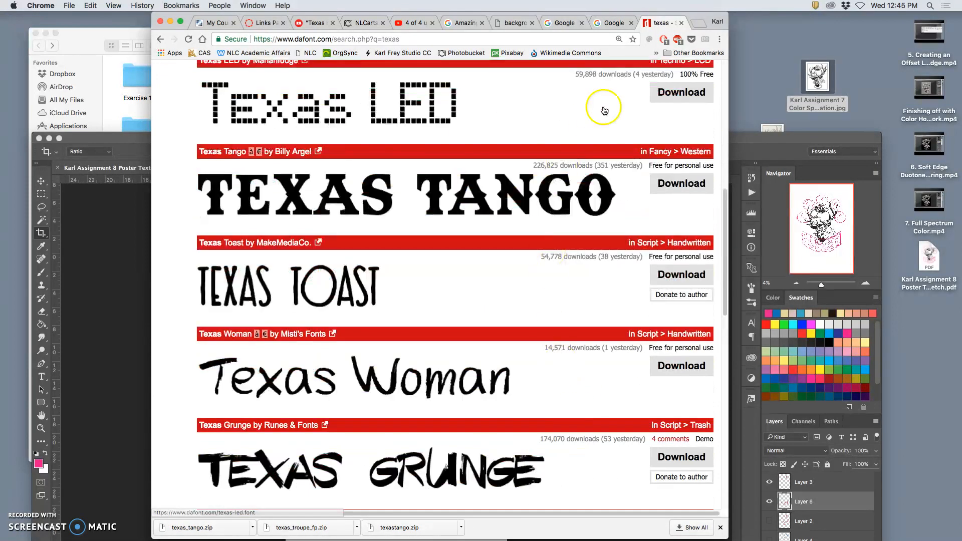
click(133, 223)
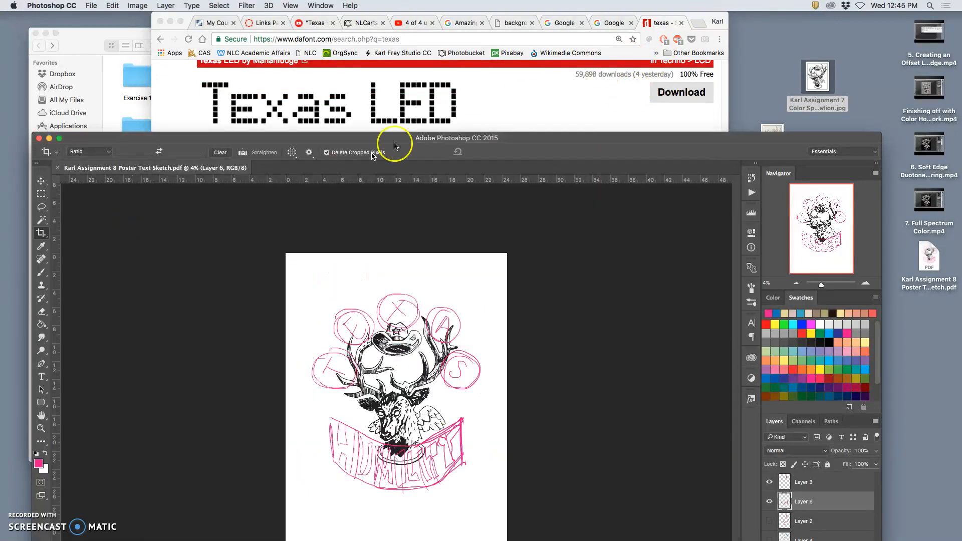
double_click(400, 141)
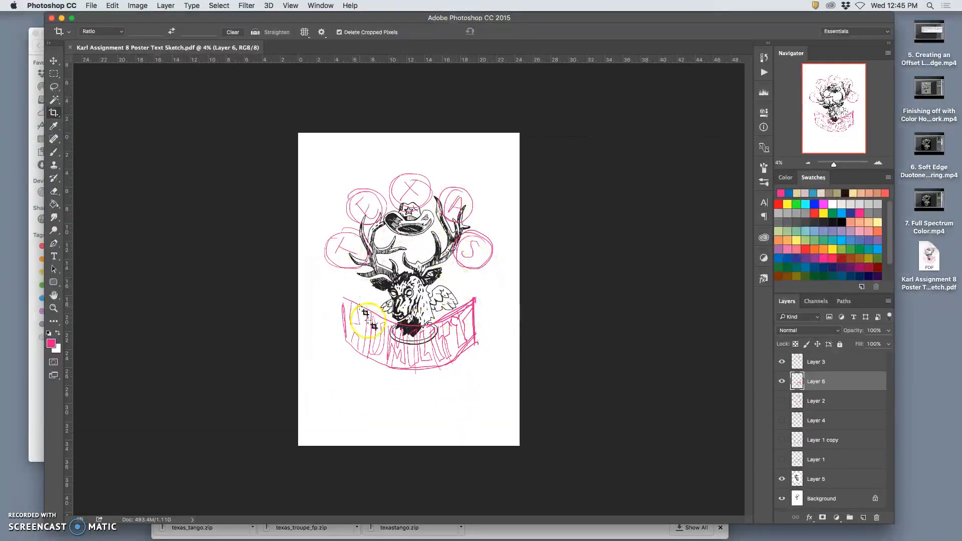